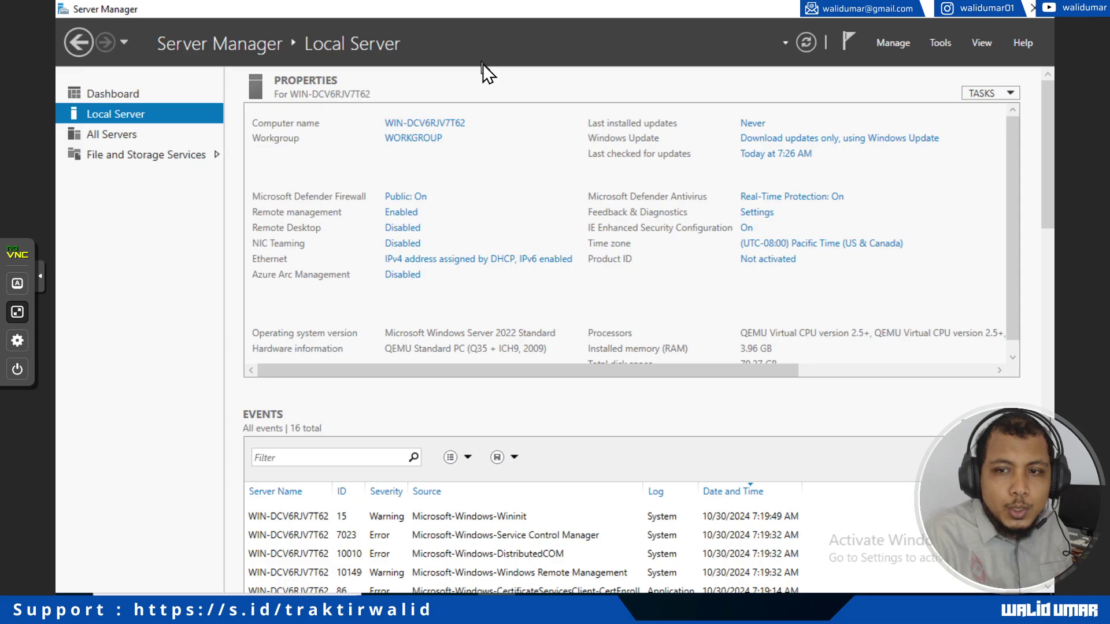
Step: Check that the clock syncs automatically from time.windows.com, then close the Settings window
scroll(446, 248, down, 1)
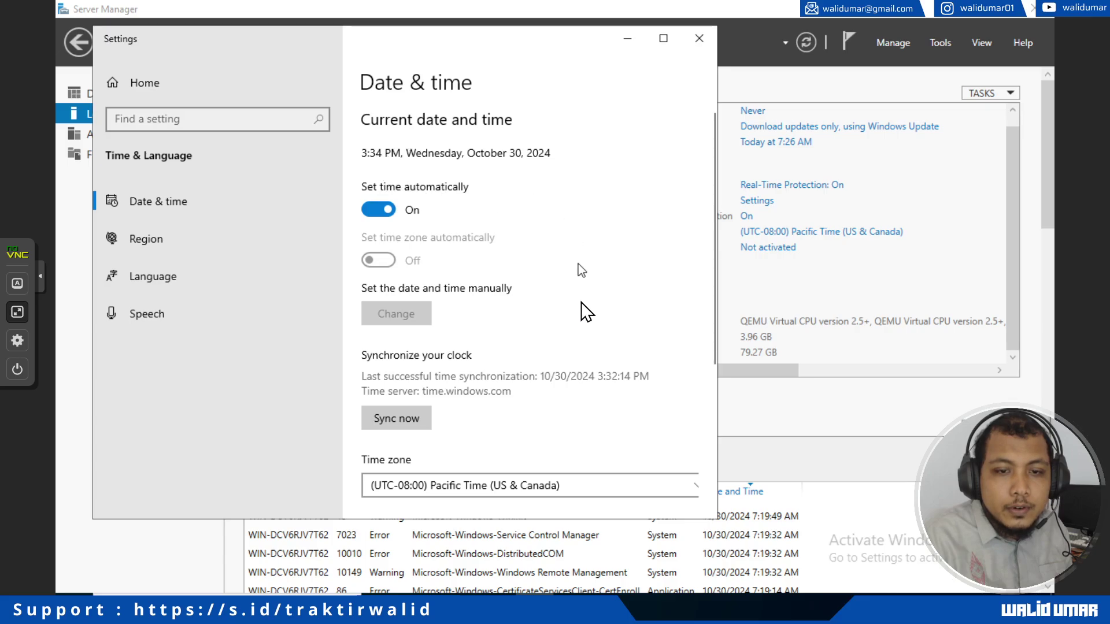
scroll(582, 307, down, 1)
scroll(582, 307, down, 3)
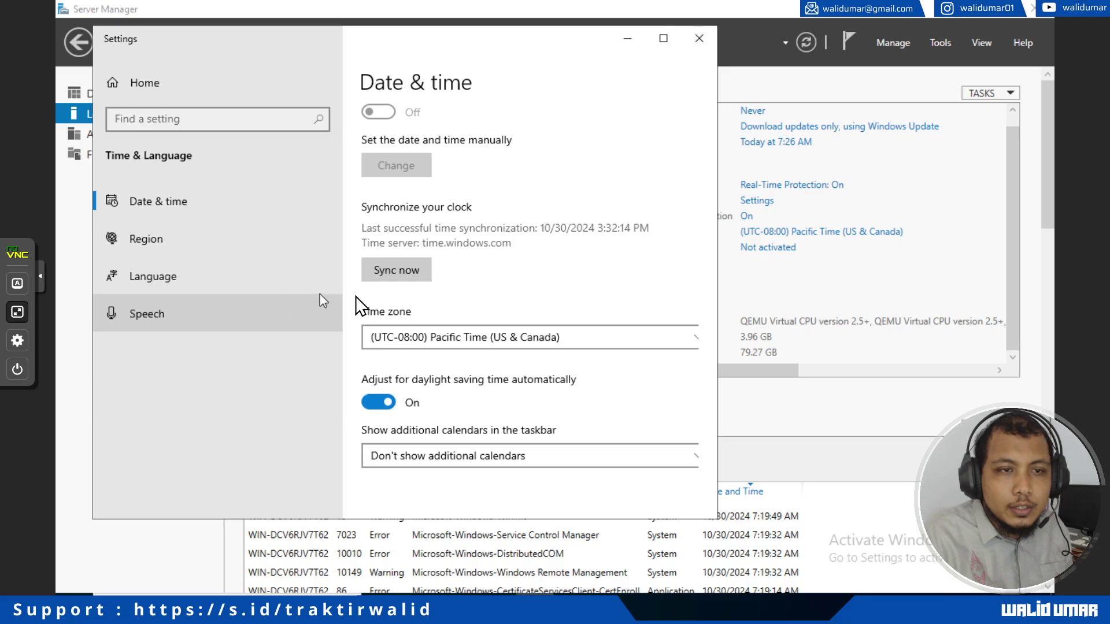
click(695, 45)
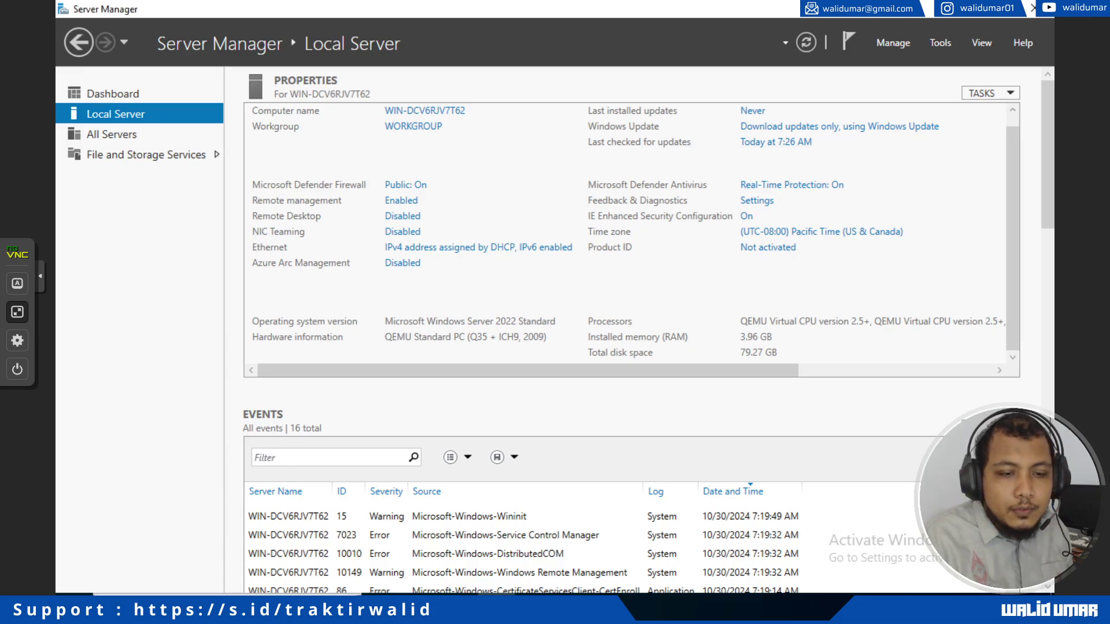
Step: Search for regedit and launch Registry Editor
click(937, 44)
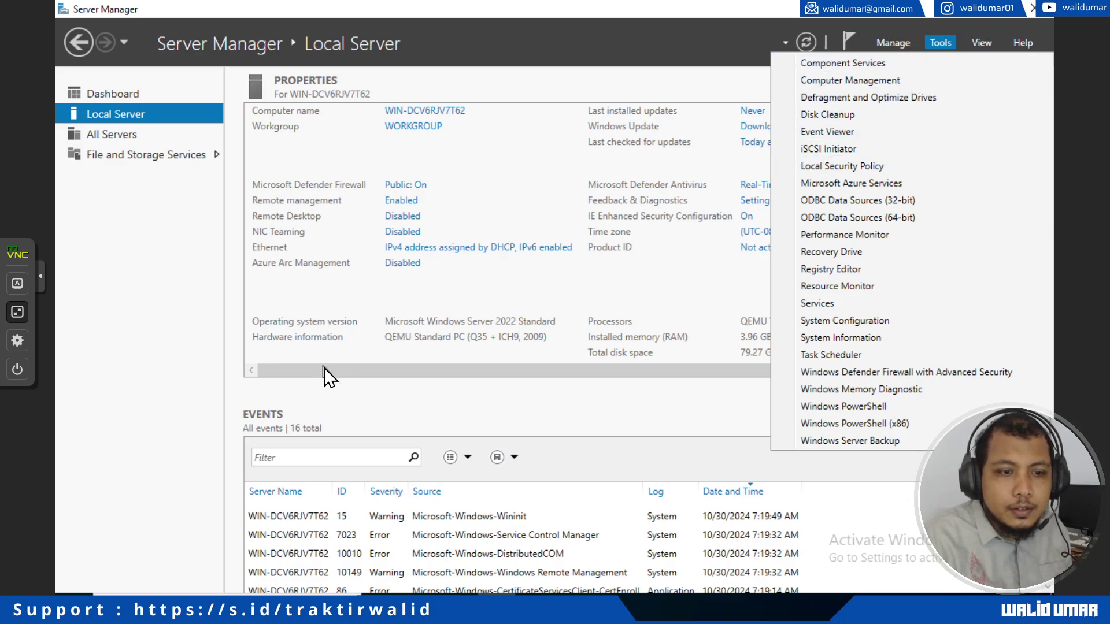
click(74, 594)
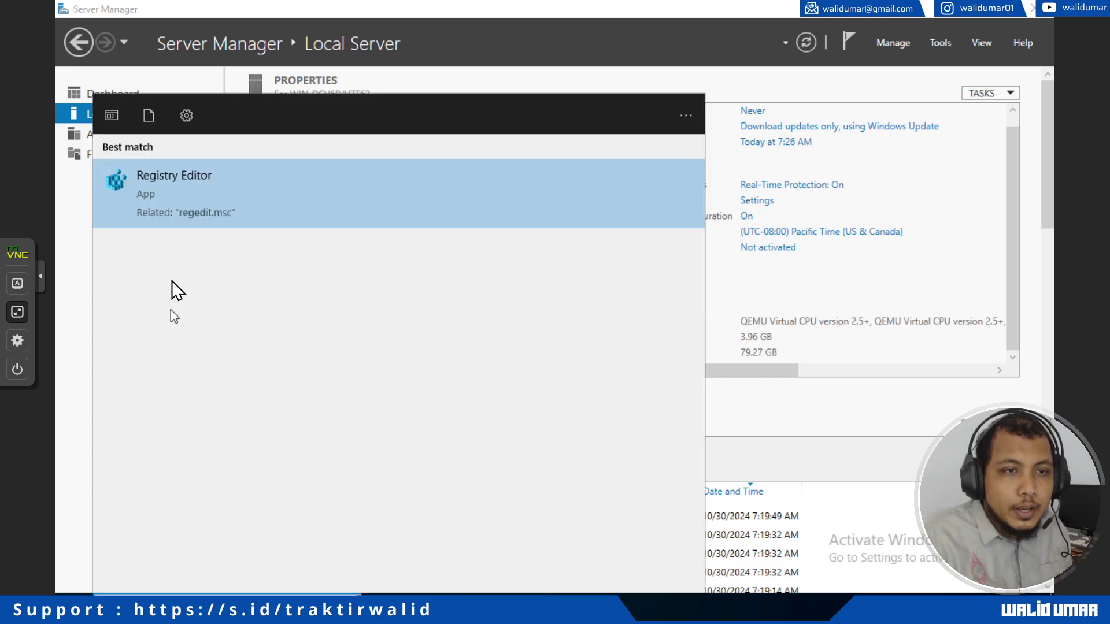
click(177, 202)
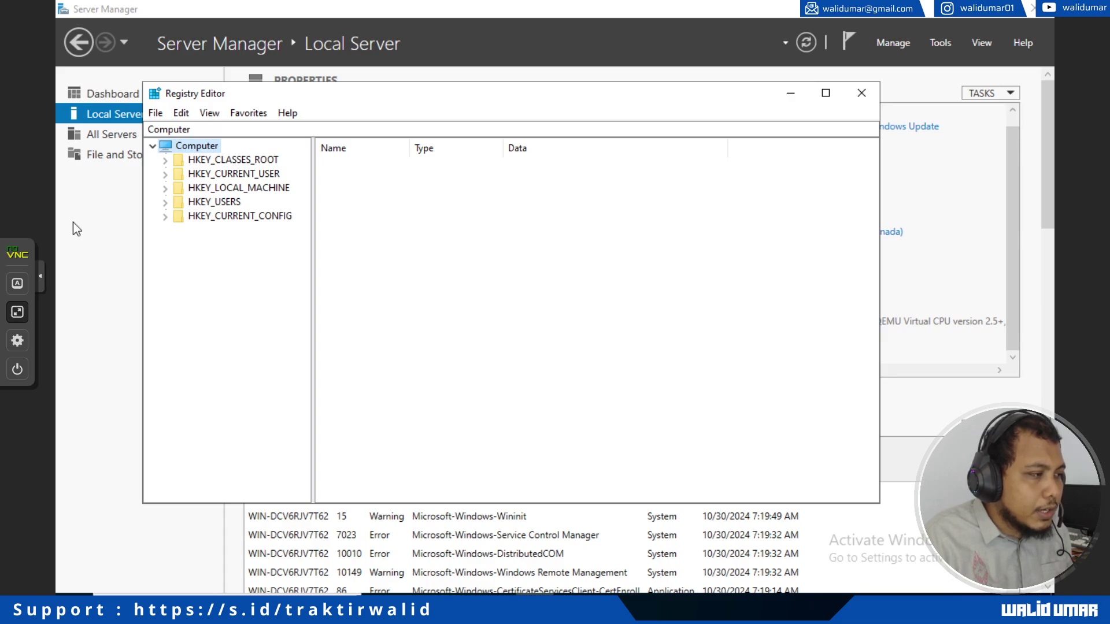
Step: Expand HKEY_LOCAL_MACHINE\SYSTEM\CurrentControlSet\Services in the registry tree
double_click(260, 190)
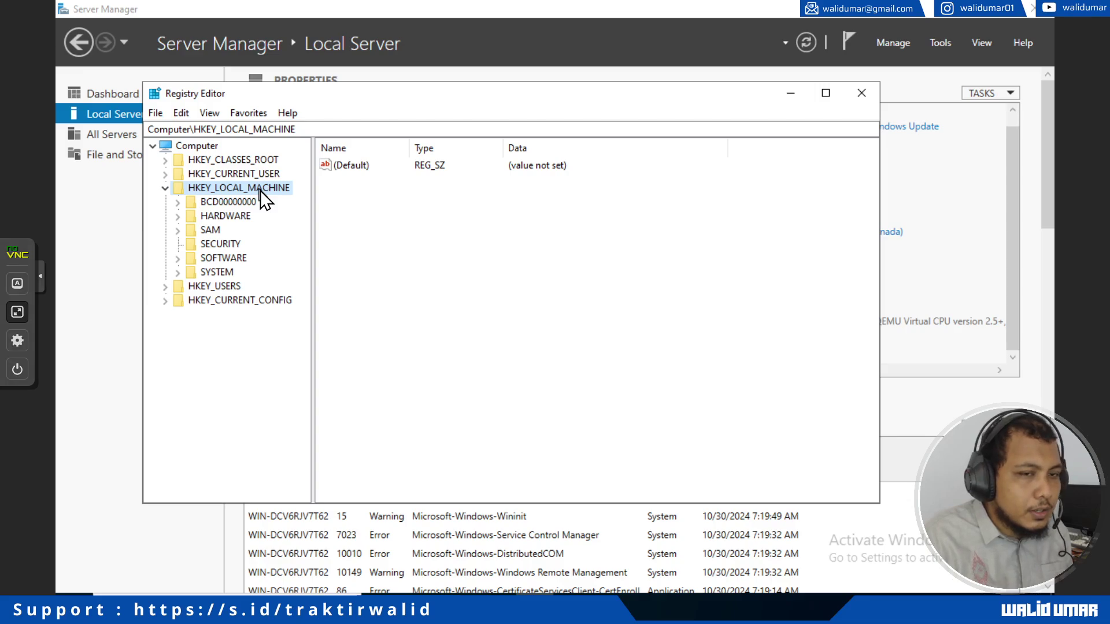
double_click(224, 272)
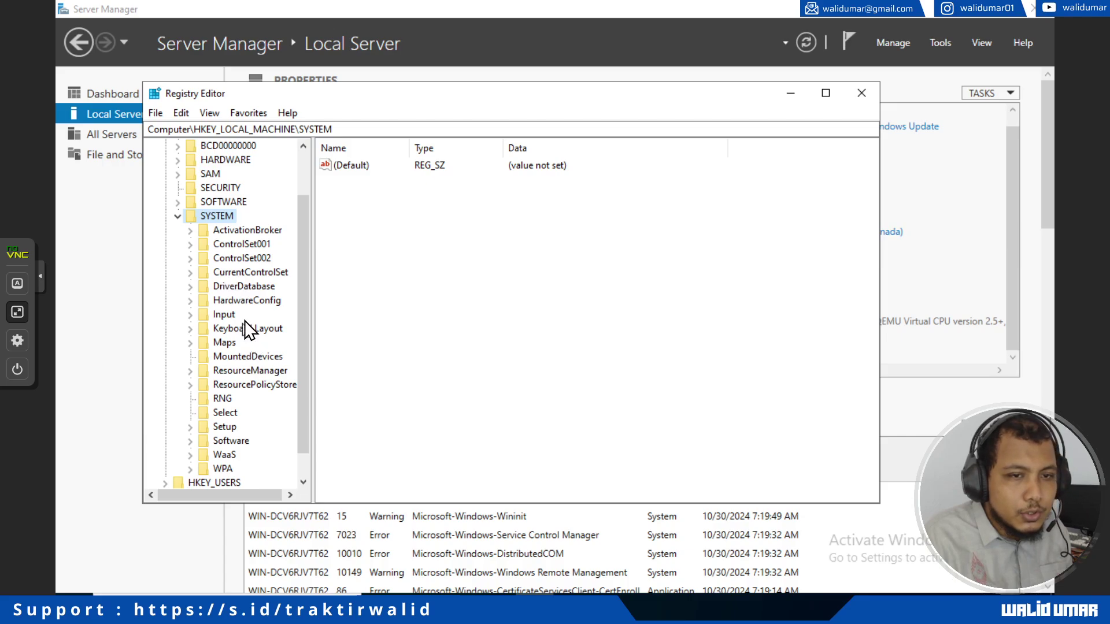
double_click(248, 274)
scroll(259, 331, down, 2)
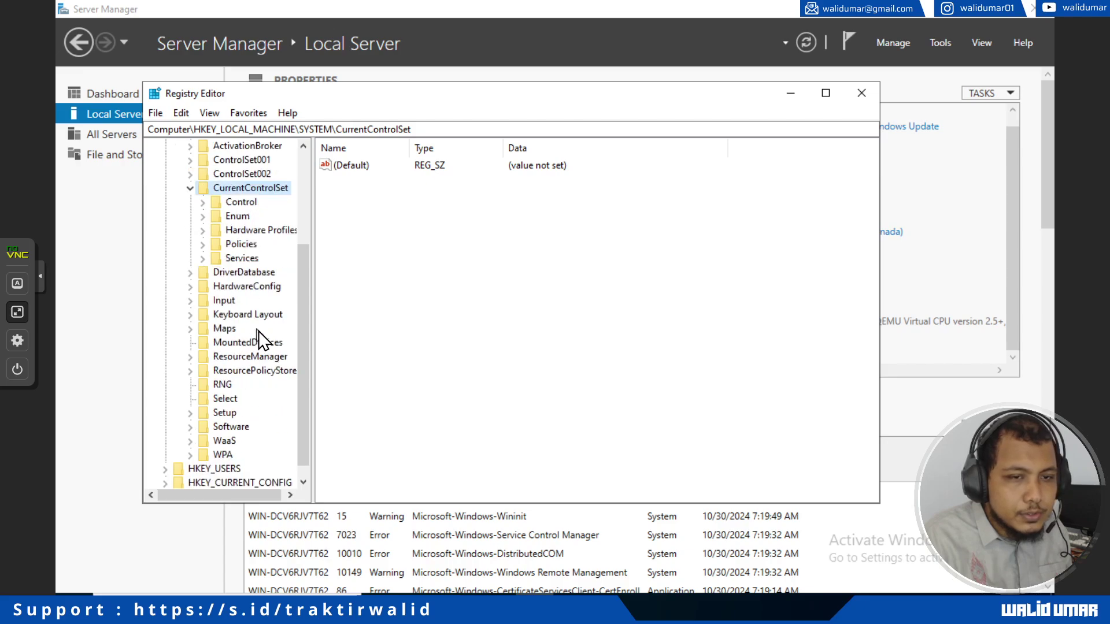
double_click(251, 258)
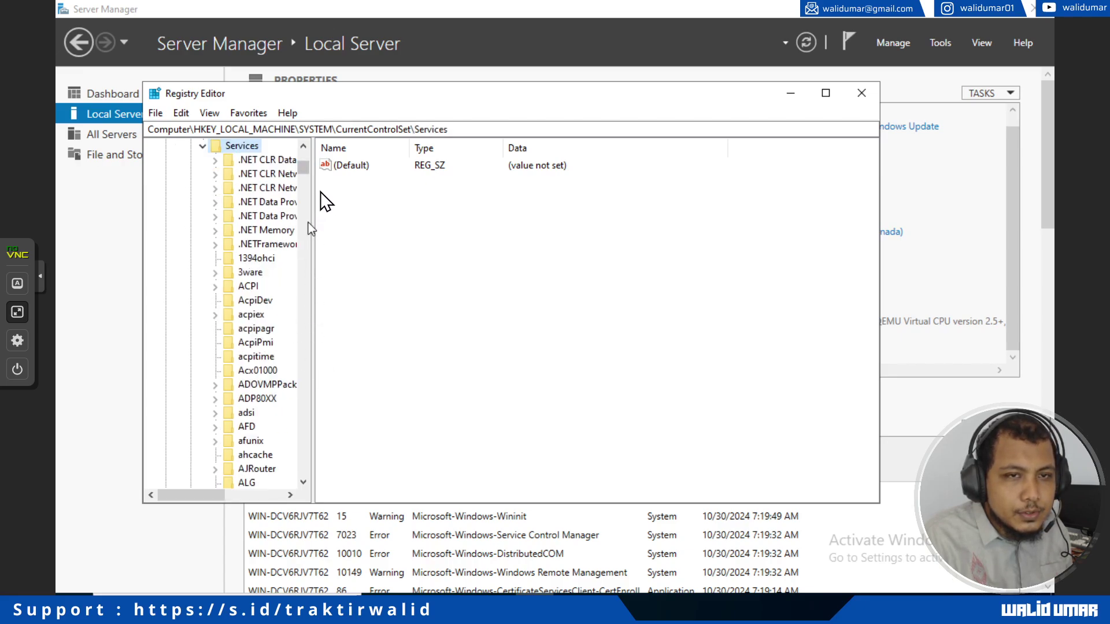
Step: Jump to the W32Time key and select TimeProviders\NtpServer to list its values
click(519, 135)
text(\)
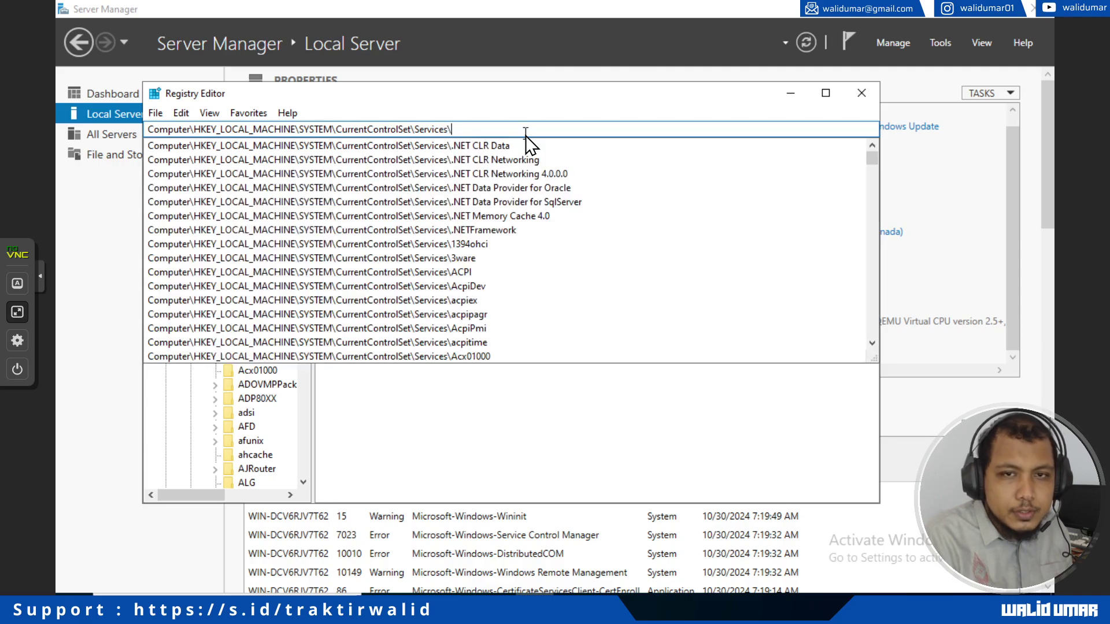
text(W32Time)
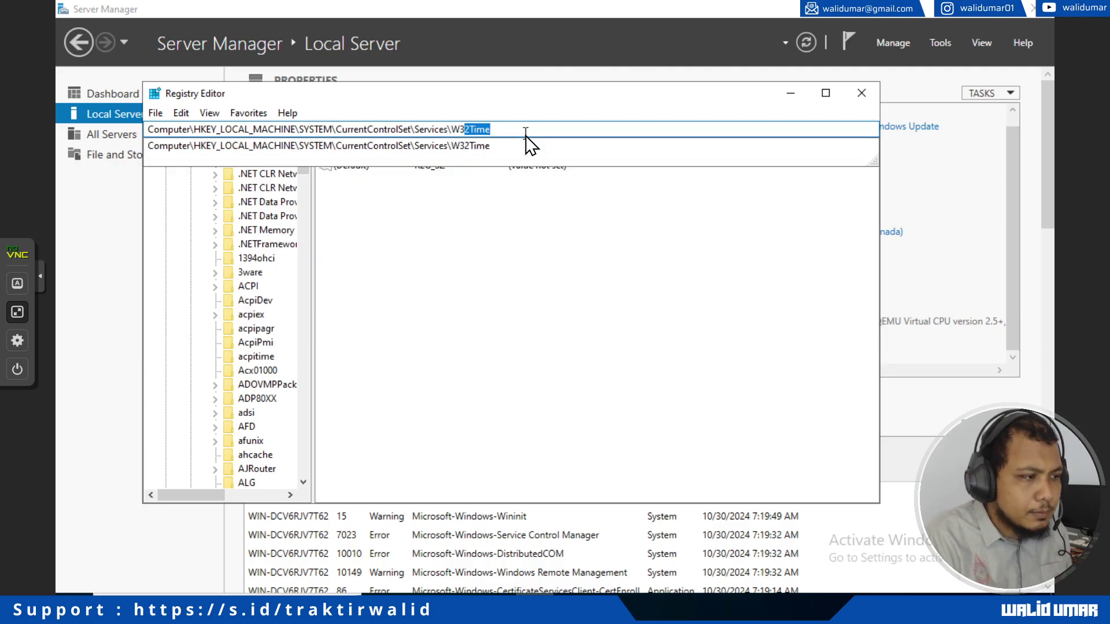
key(Return)
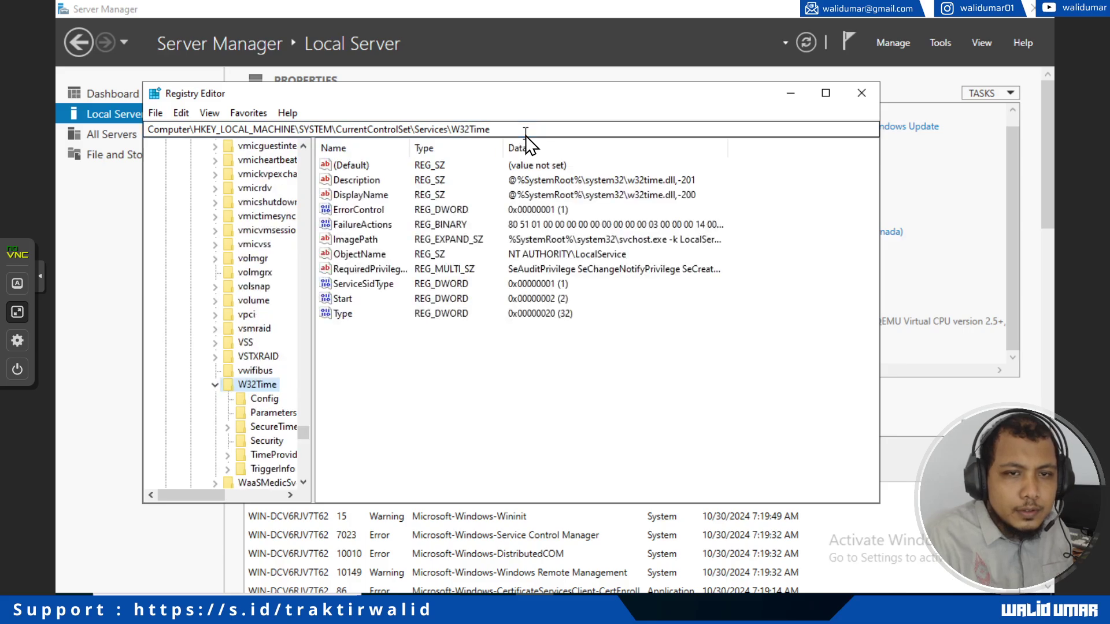
click(283, 458)
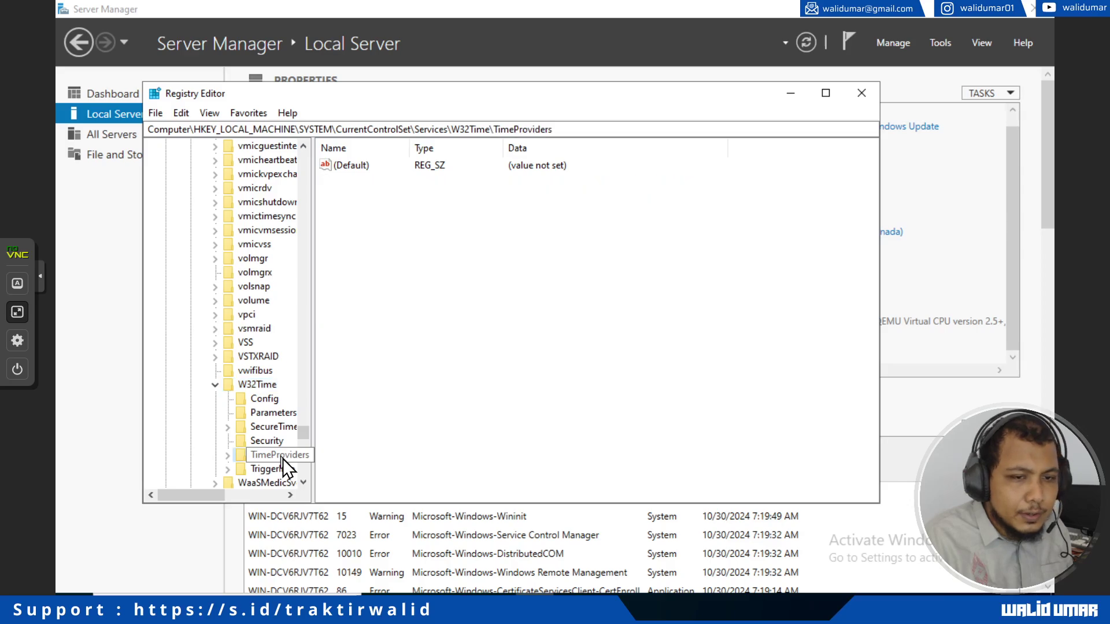
click(230, 456)
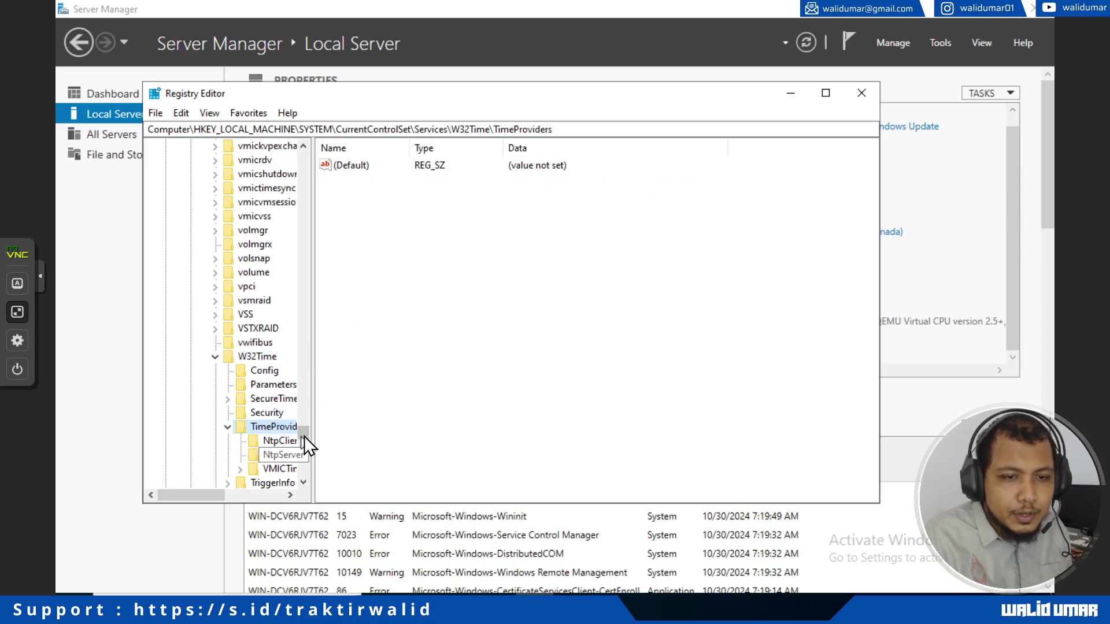
drag(315, 409, 376, 422)
click(283, 457)
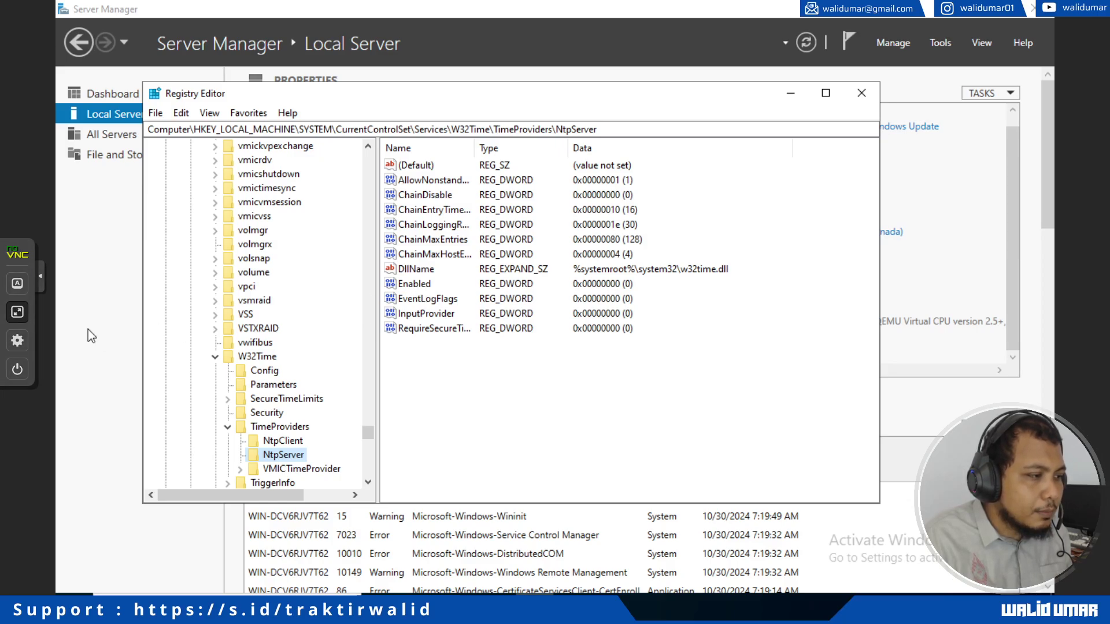
Step: Set NtpServer's Enabled value to 1, then show the W32Time\Config key's values
double_click(425, 285)
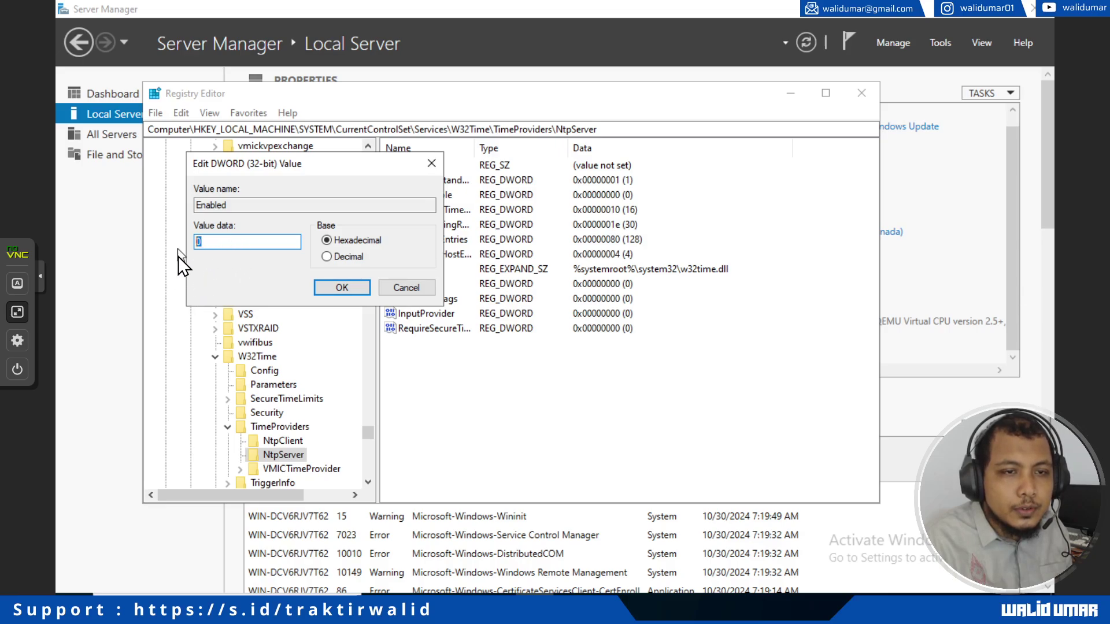
text(1)
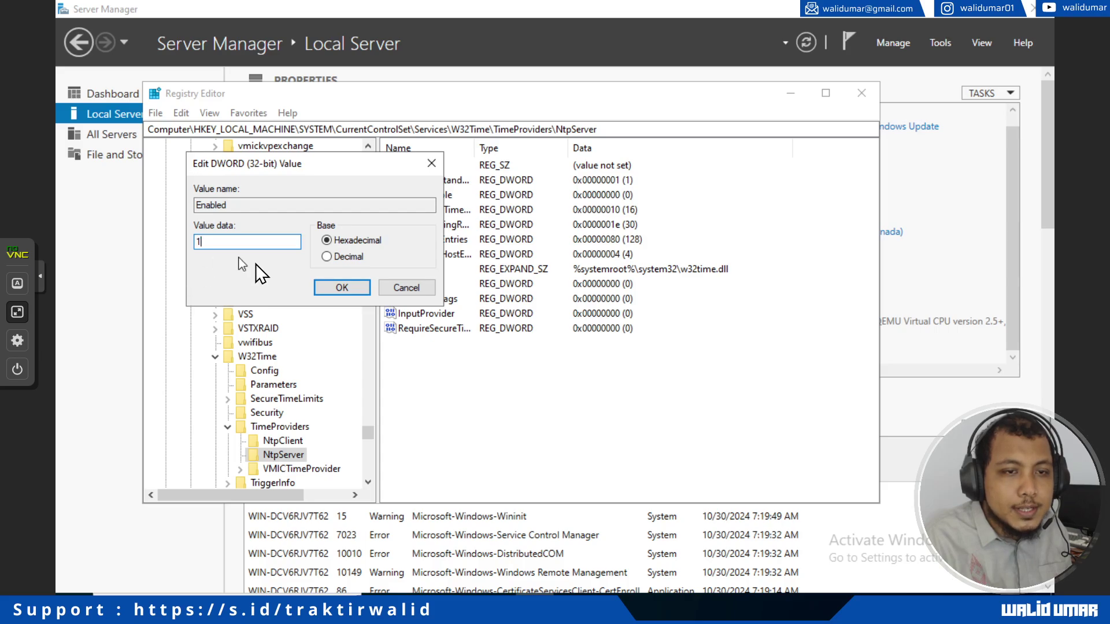
click(331, 289)
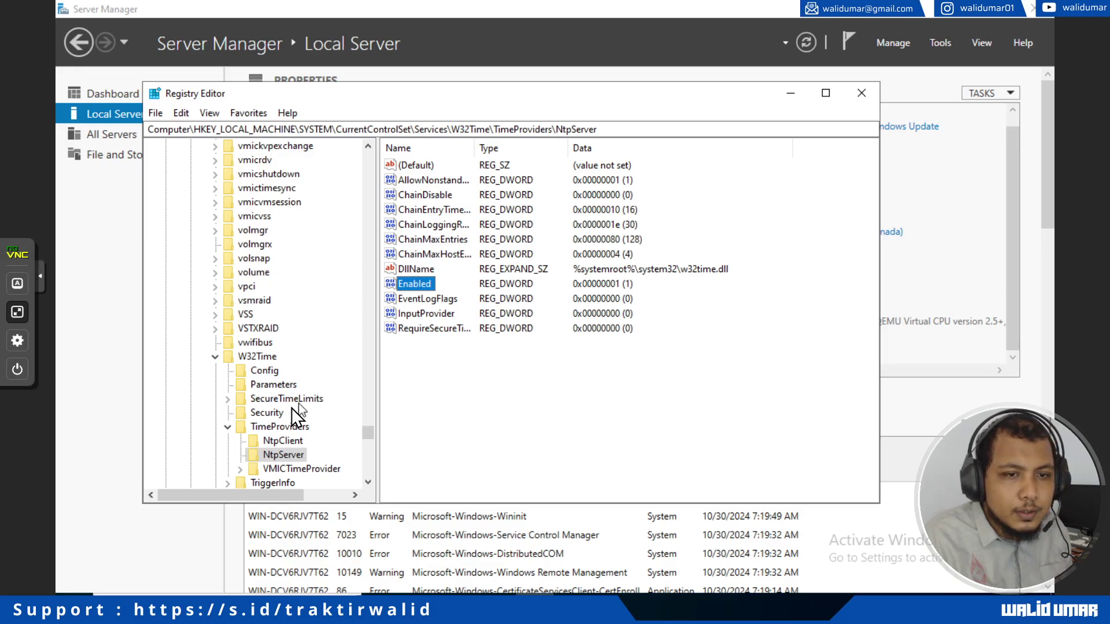
click(265, 372)
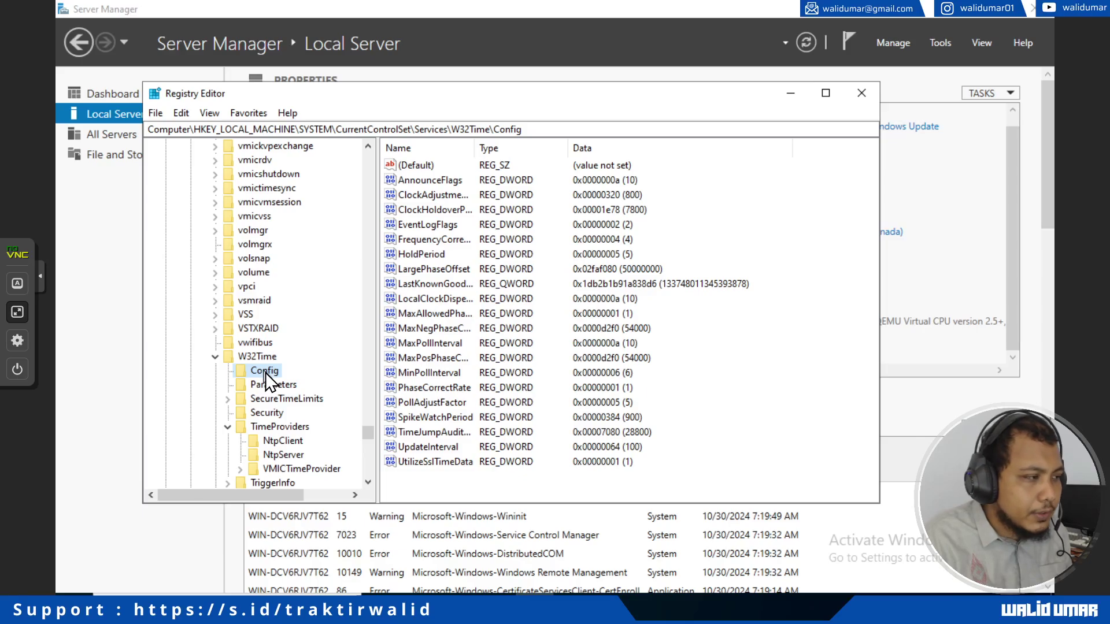
Step: Change AnnounceFlags under W32Time\Config from a to 5
double_click(435, 182)
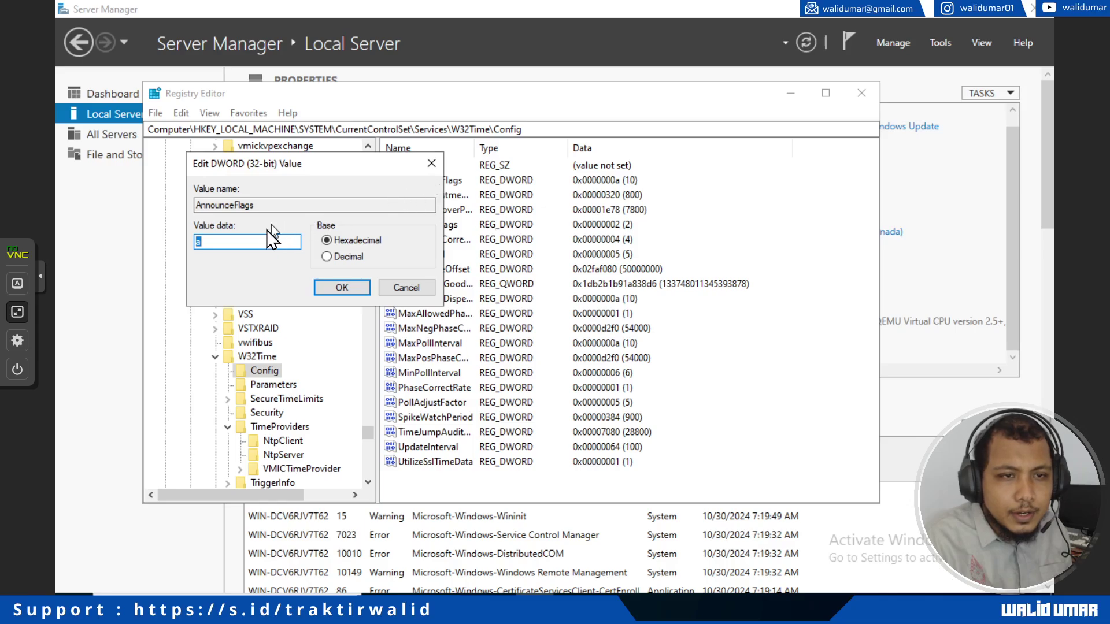
click(244, 244)
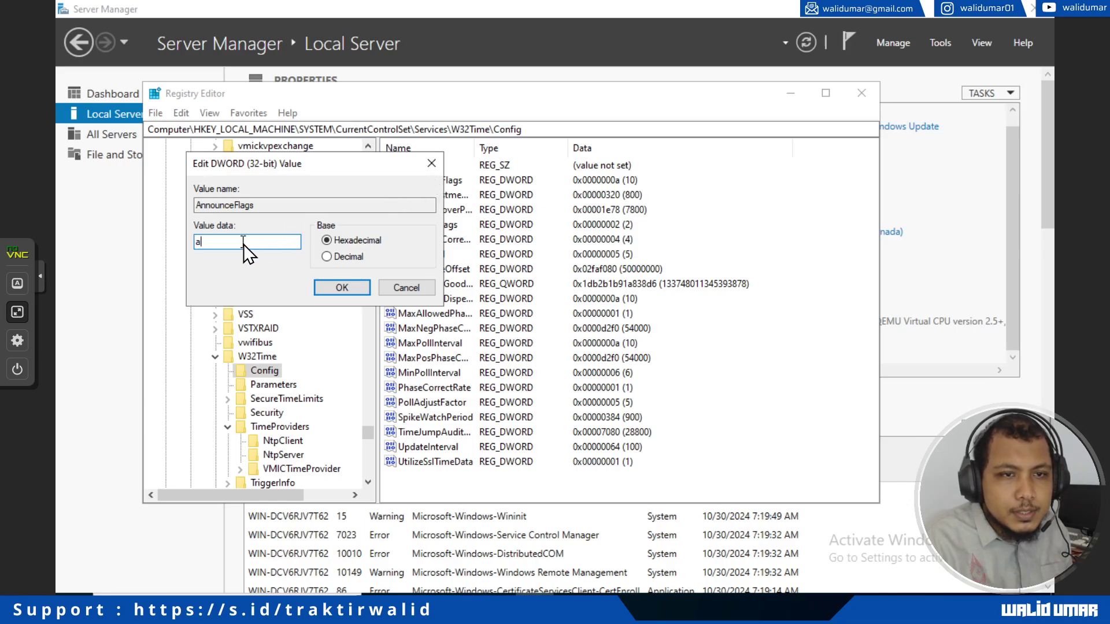
double_click(216, 243)
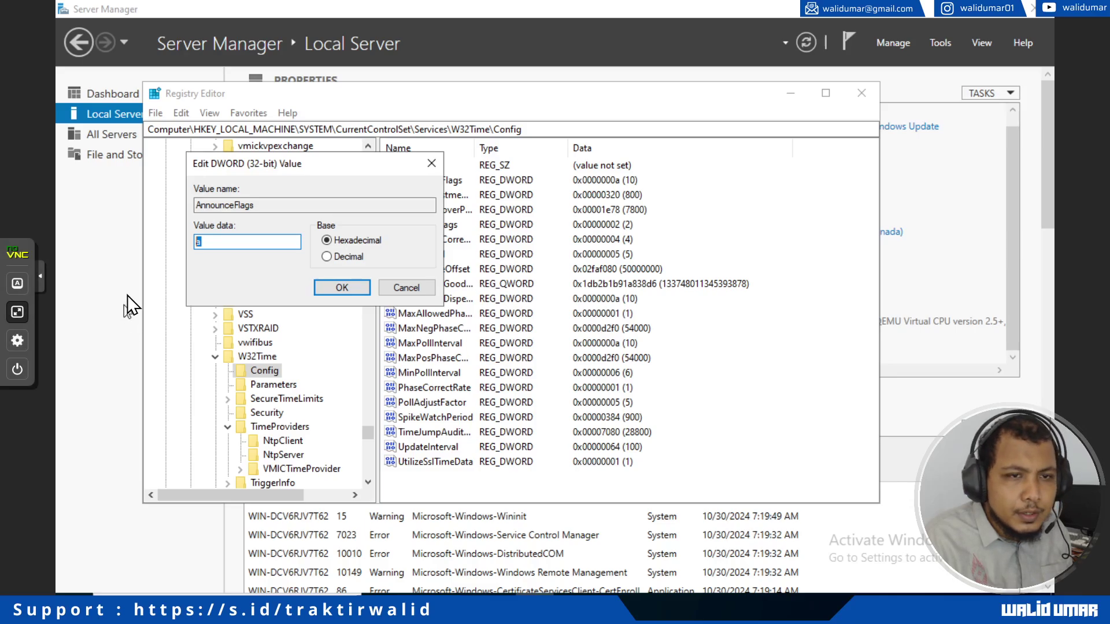
text(5)
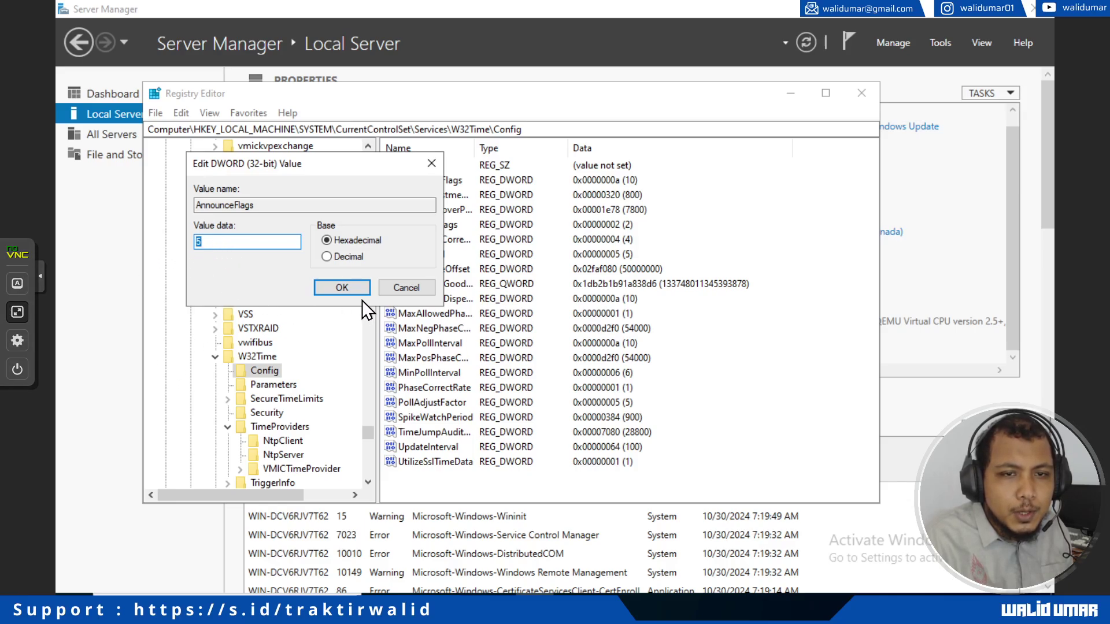
click(343, 288)
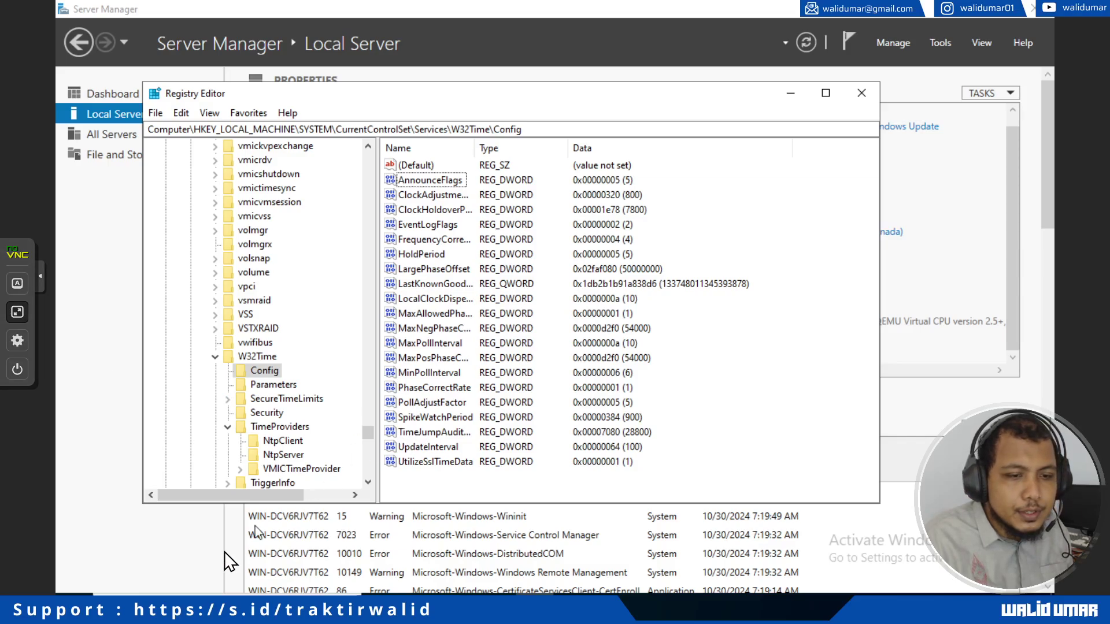
click(74, 595)
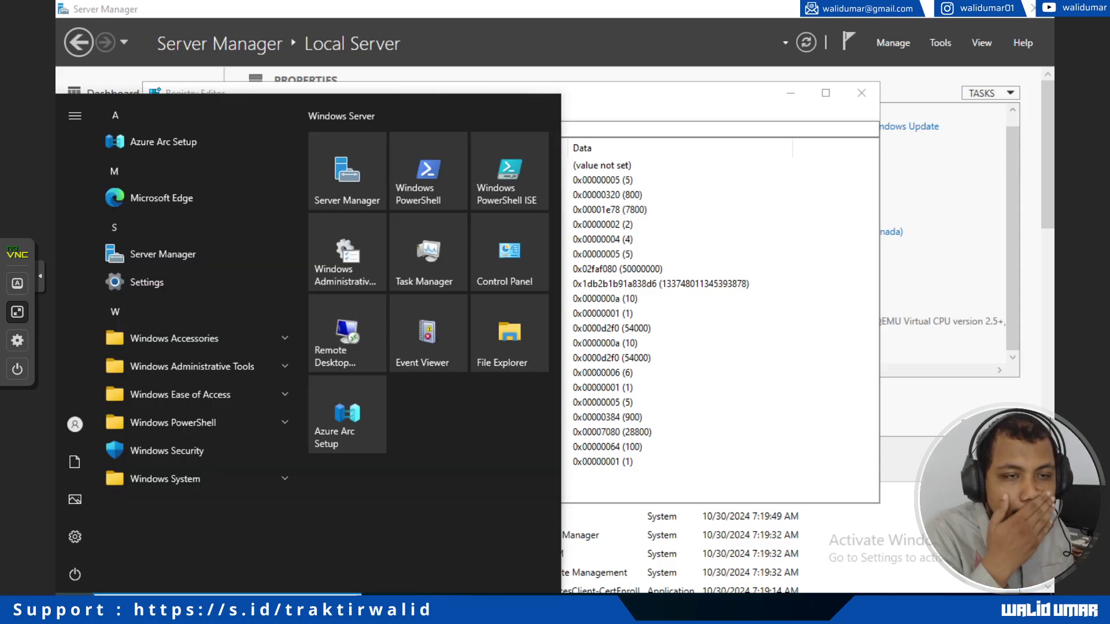
Step: Search 'fire', open Windows Defender Firewall's Advanced settings, and show the Inbound Rules
text(fire)
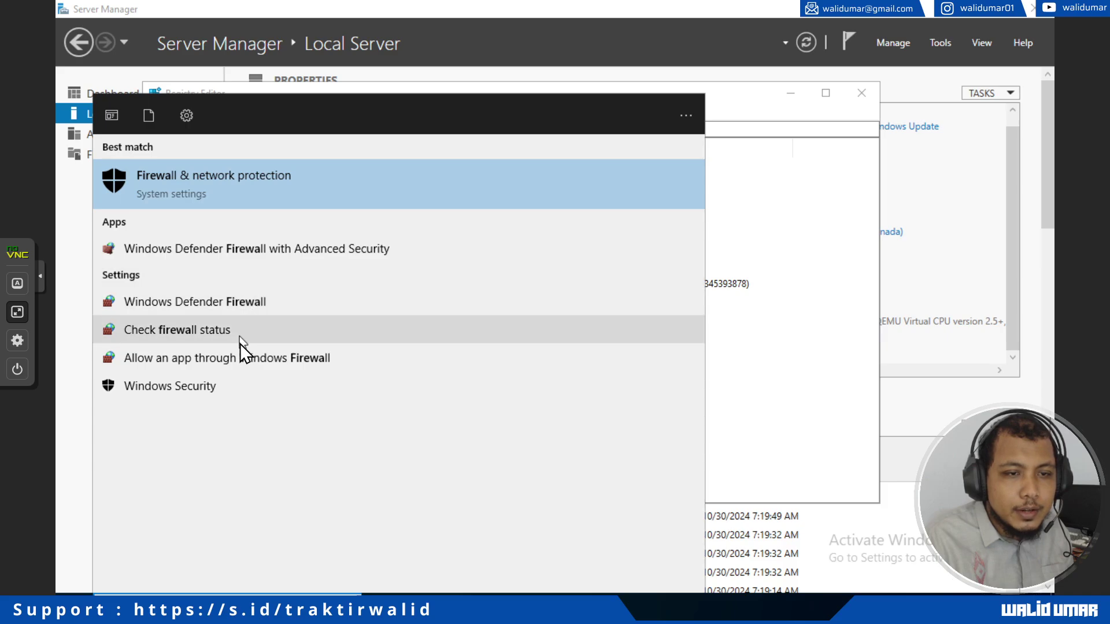
click(239, 363)
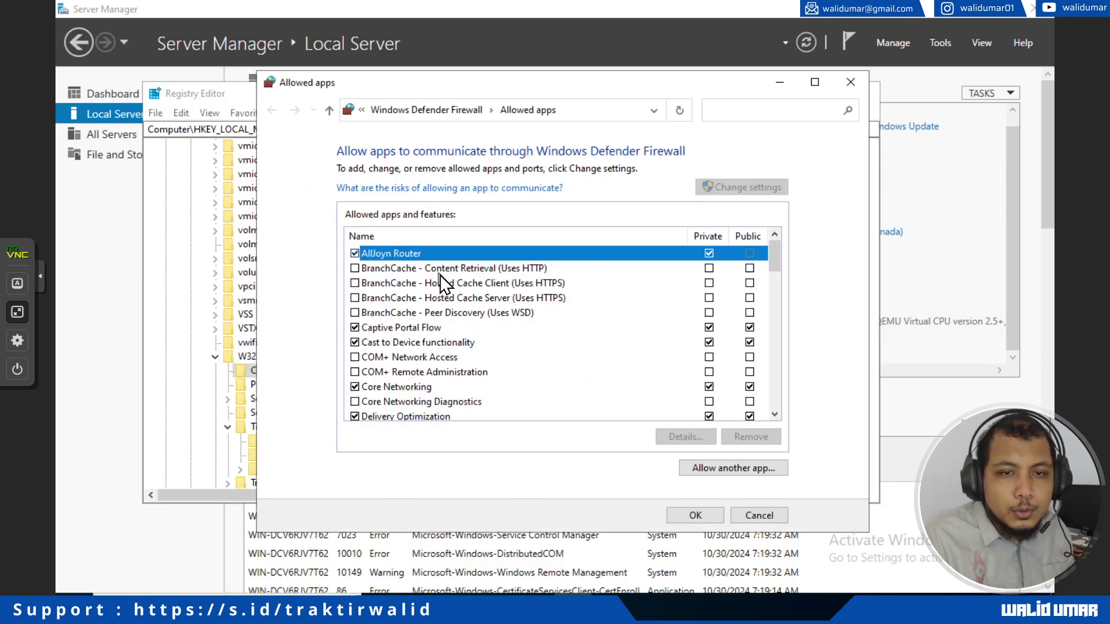
click(428, 111)
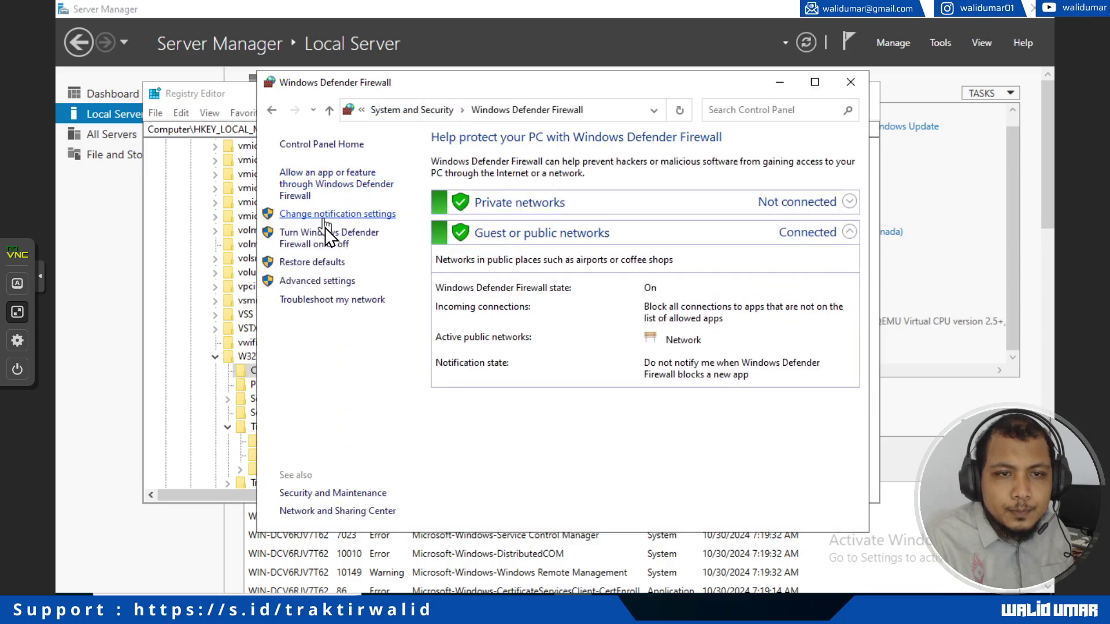
click(328, 282)
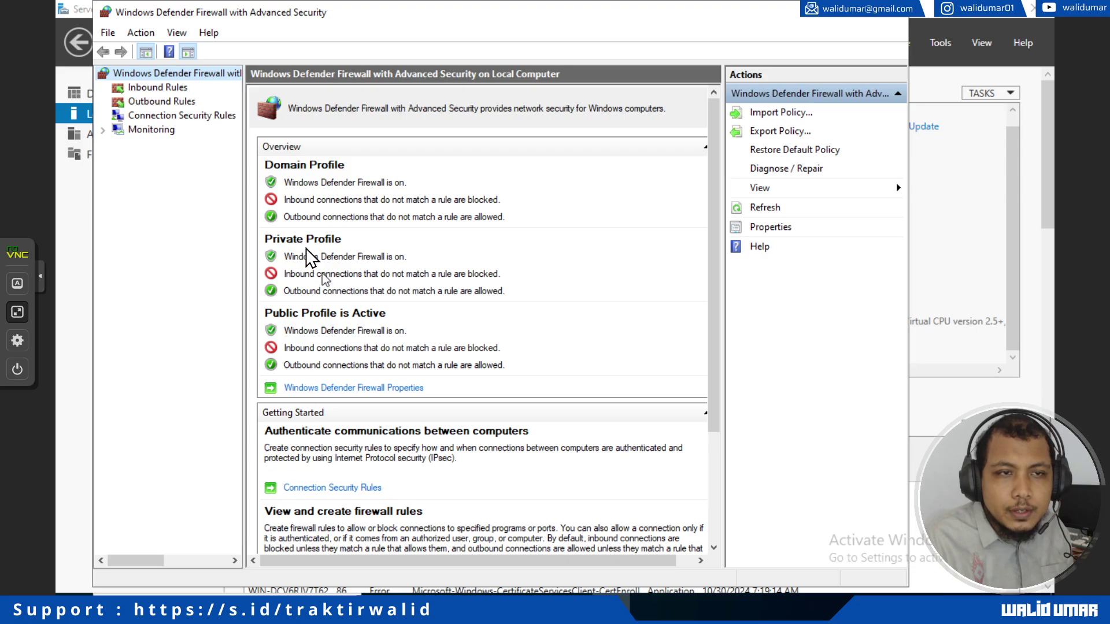
click(164, 91)
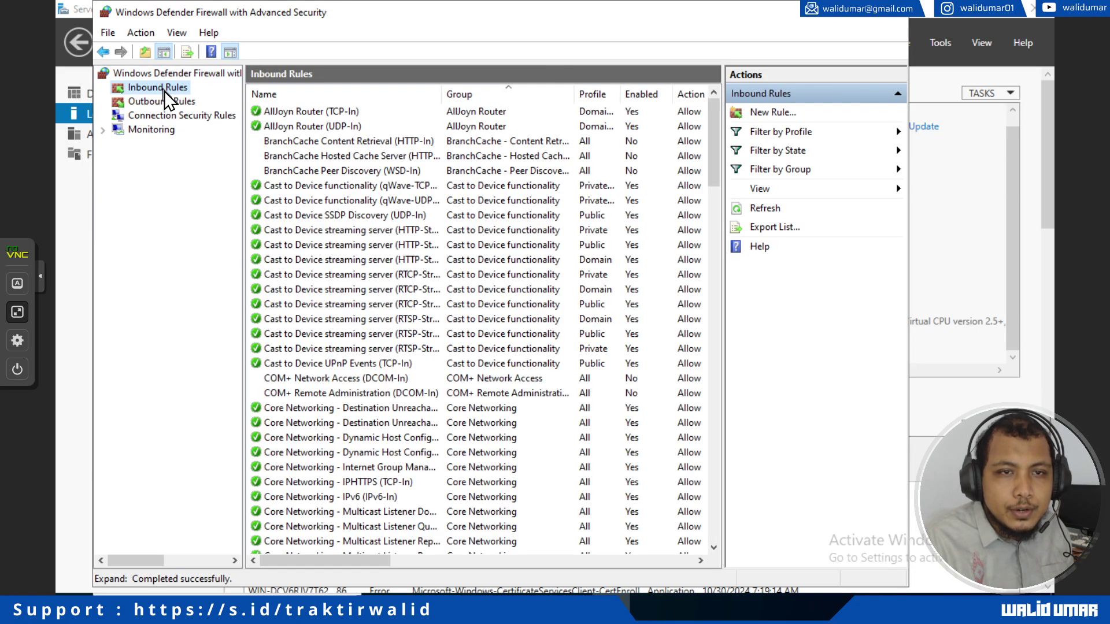
Step: Start a new Custom inbound rule that applies to all programs
right_click(165, 91)
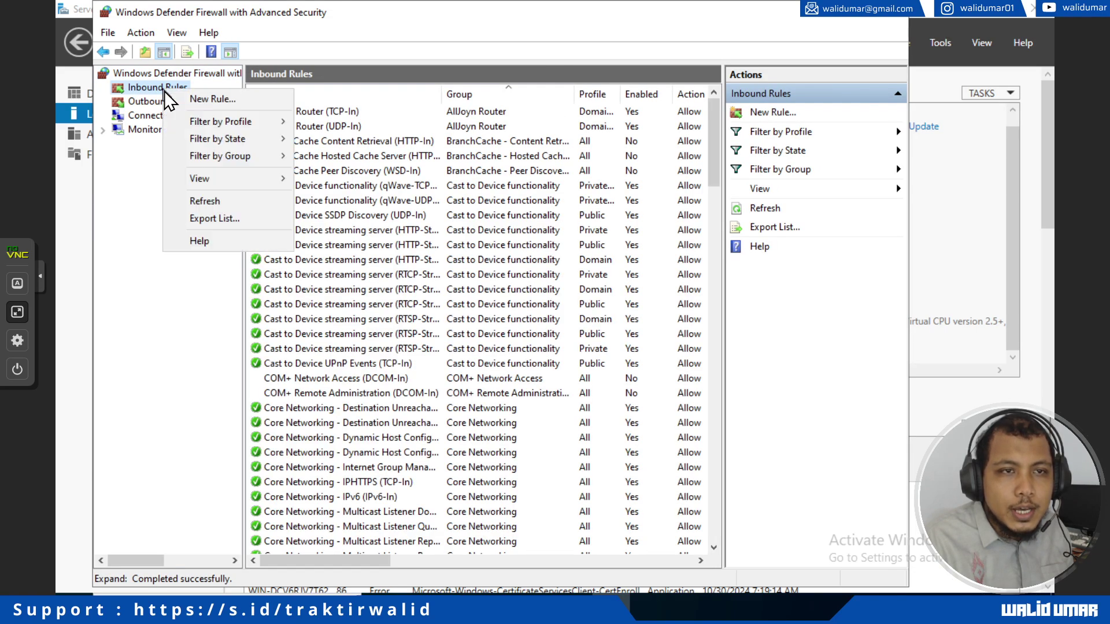
click(193, 103)
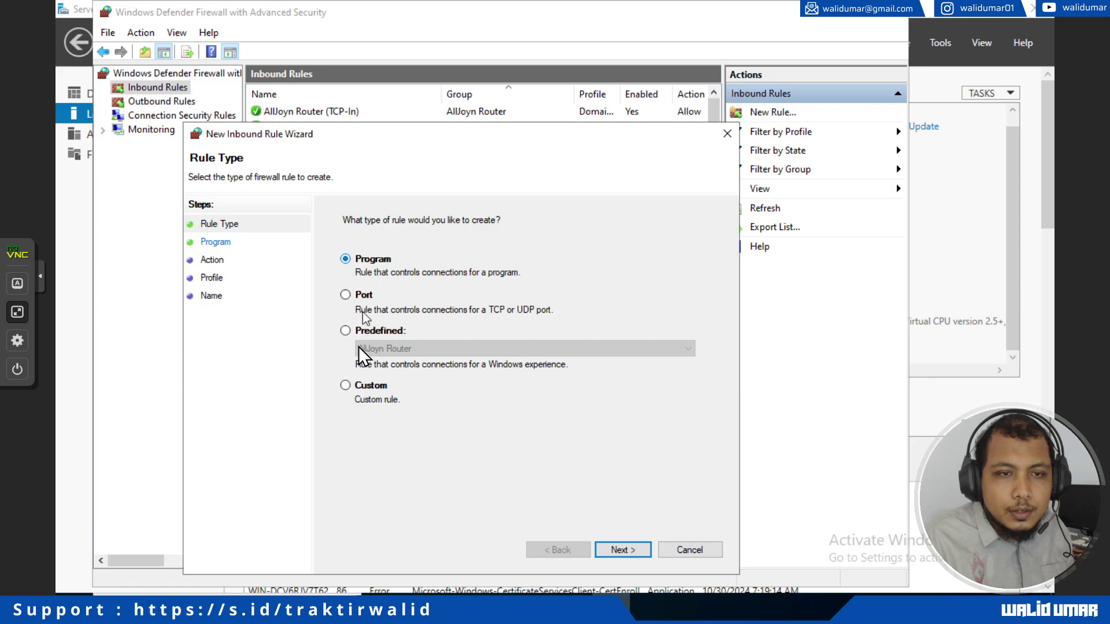
click(345, 386)
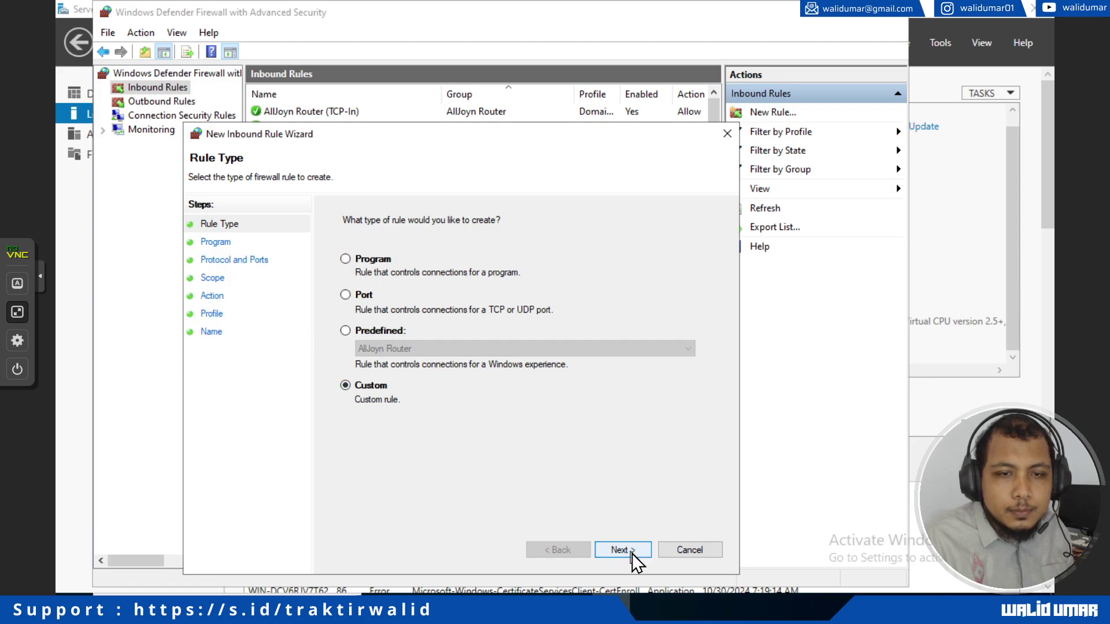
click(630, 551)
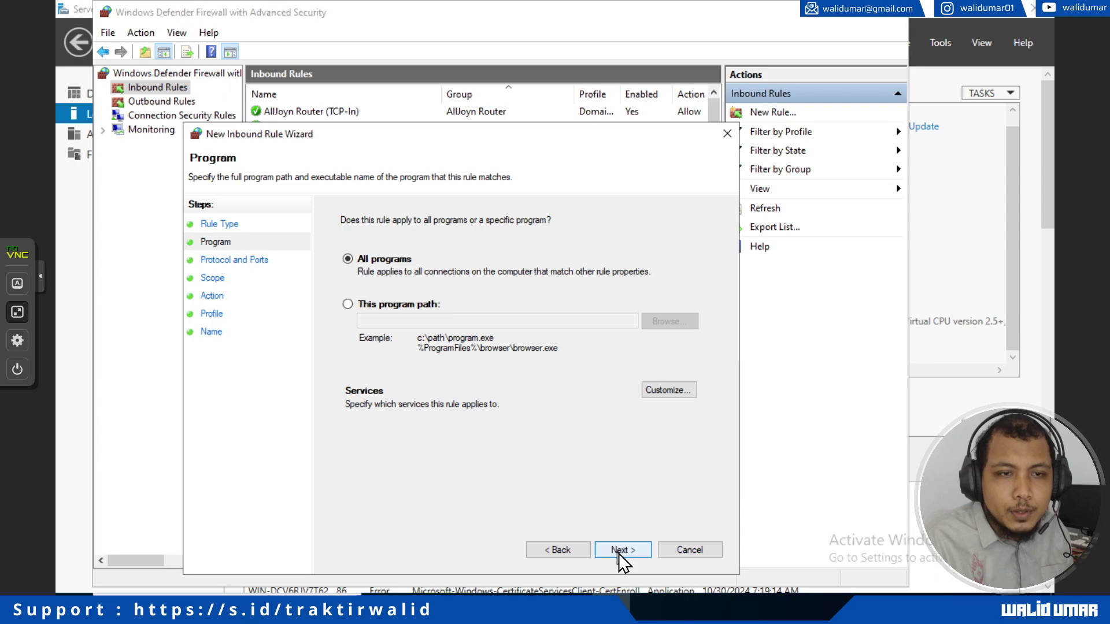
click(620, 552)
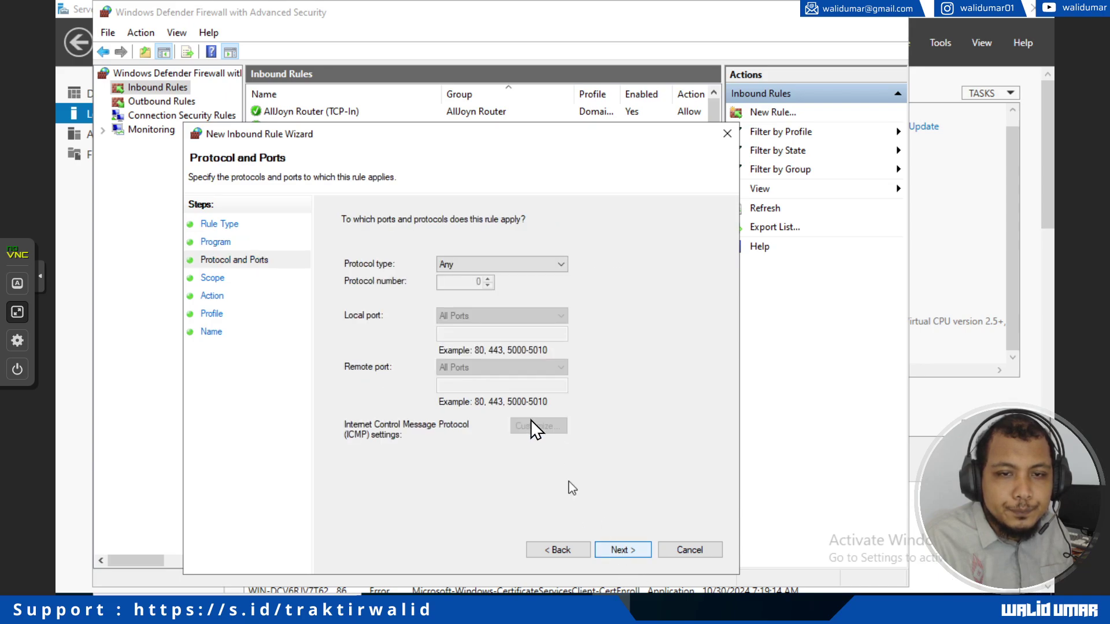
Step: Set the rule's protocol to UDP with specific local port 123
click(477, 263)
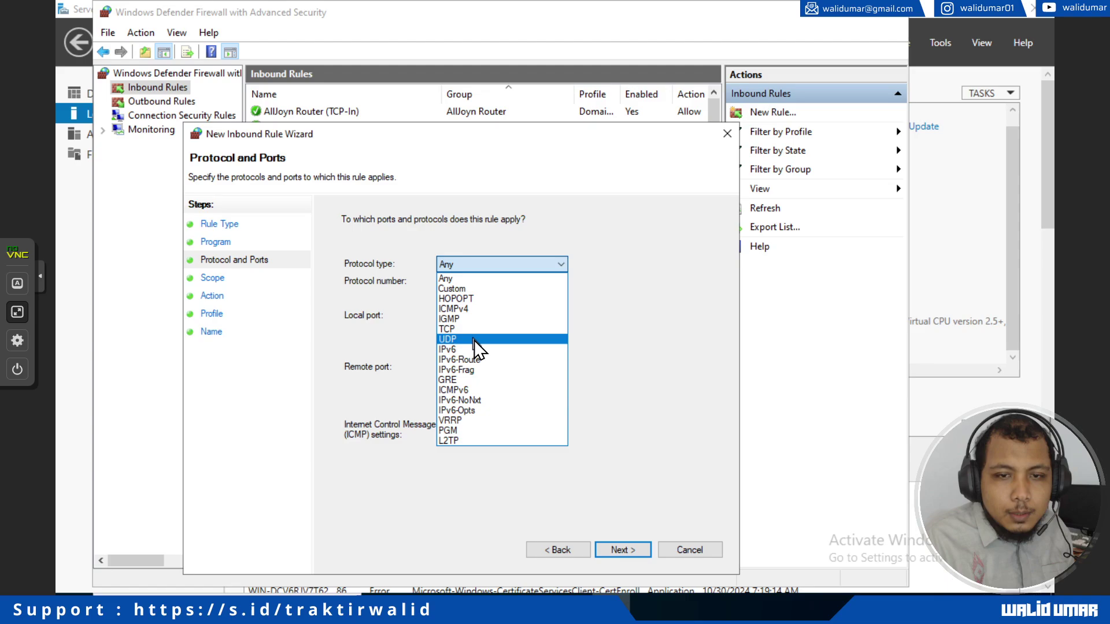
click(462, 330)
click(467, 264)
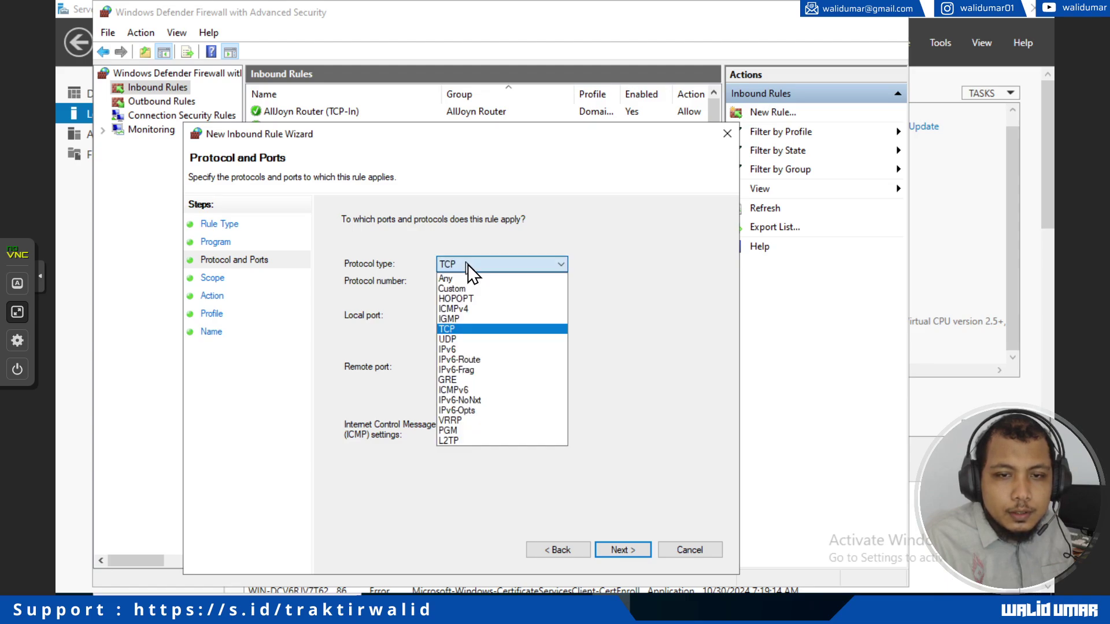
click(471, 341)
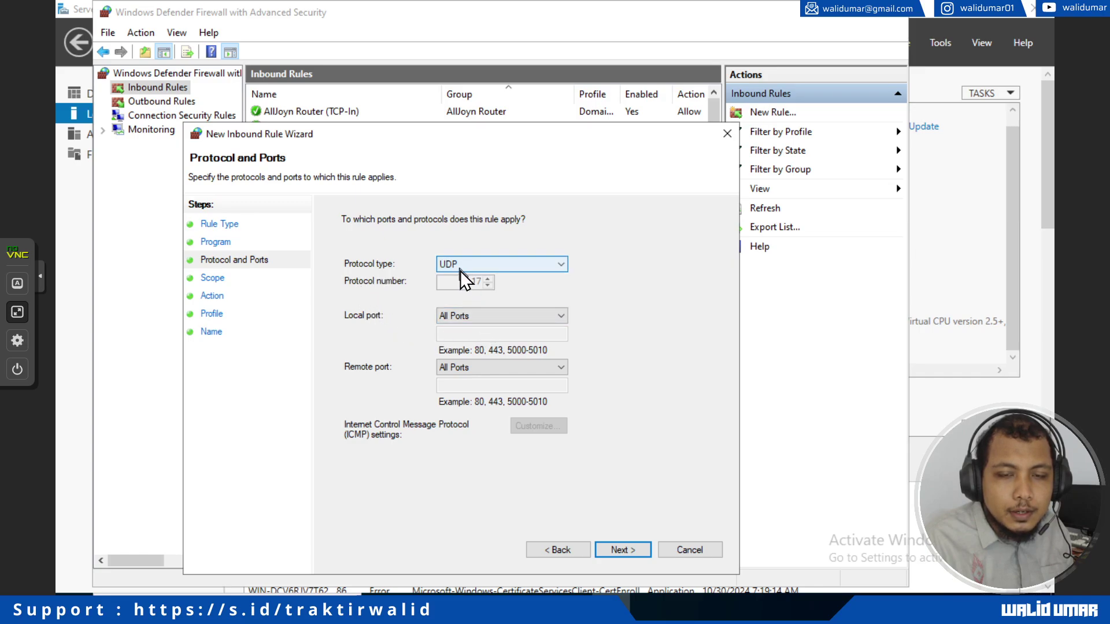
click(471, 317)
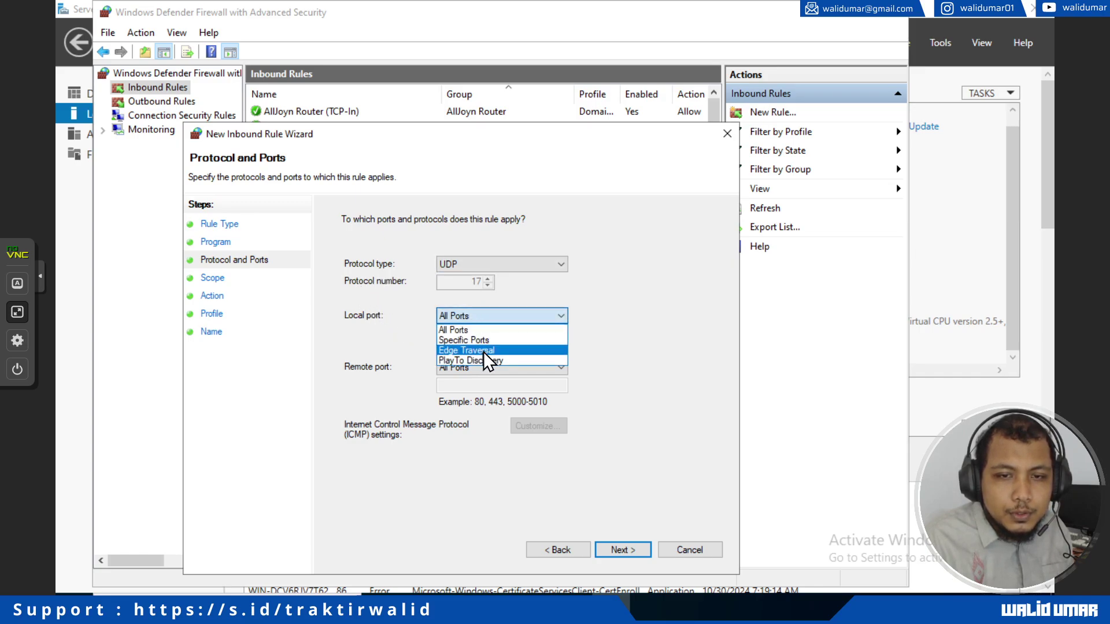
click(481, 340)
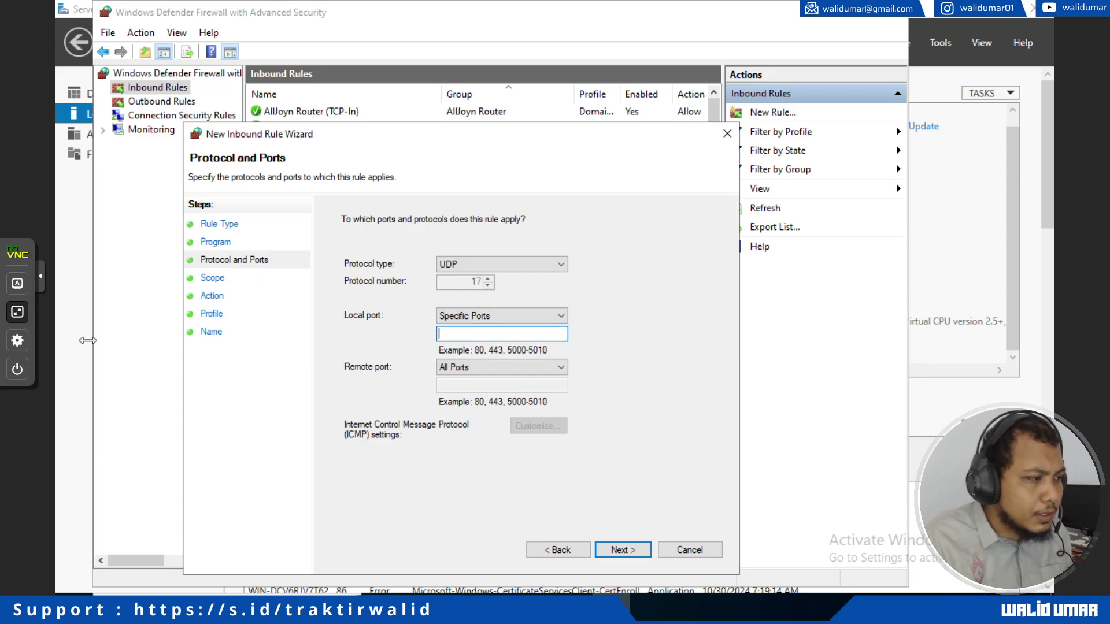
text(123)
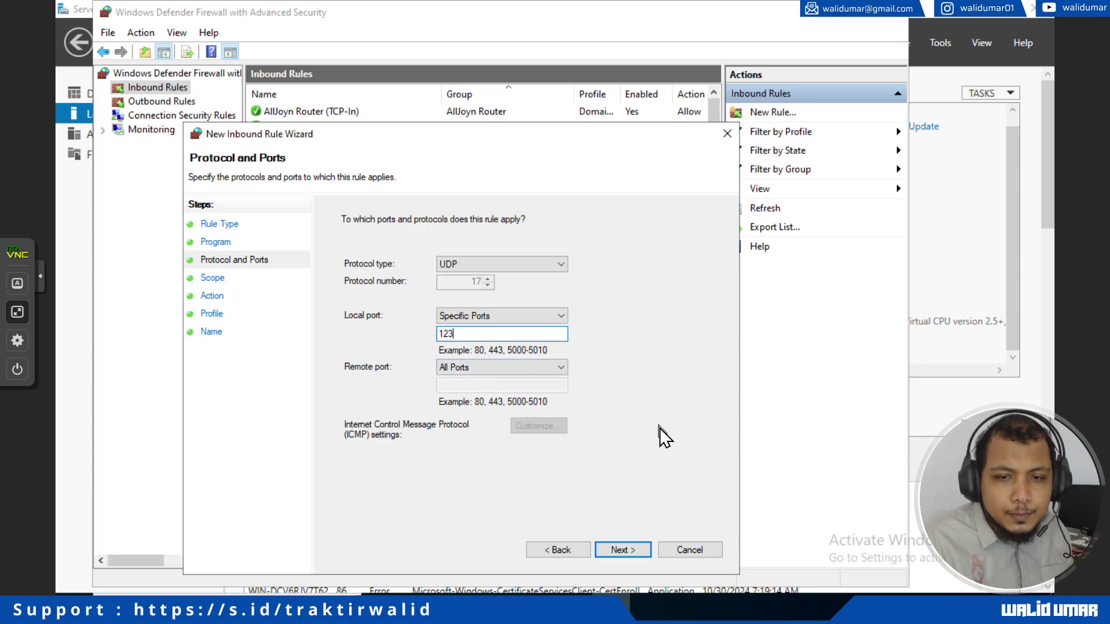
Step: Keep default scope, Allow action and all profiles, and name the rule allow-access-ntp-server
click(622, 551)
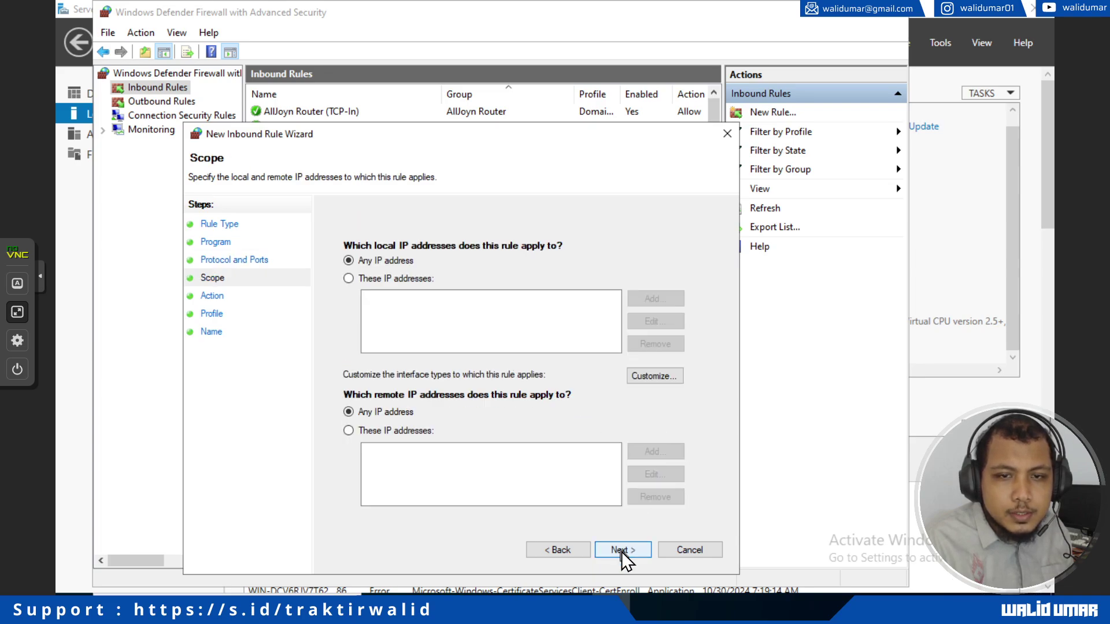
click(622, 551)
click(623, 552)
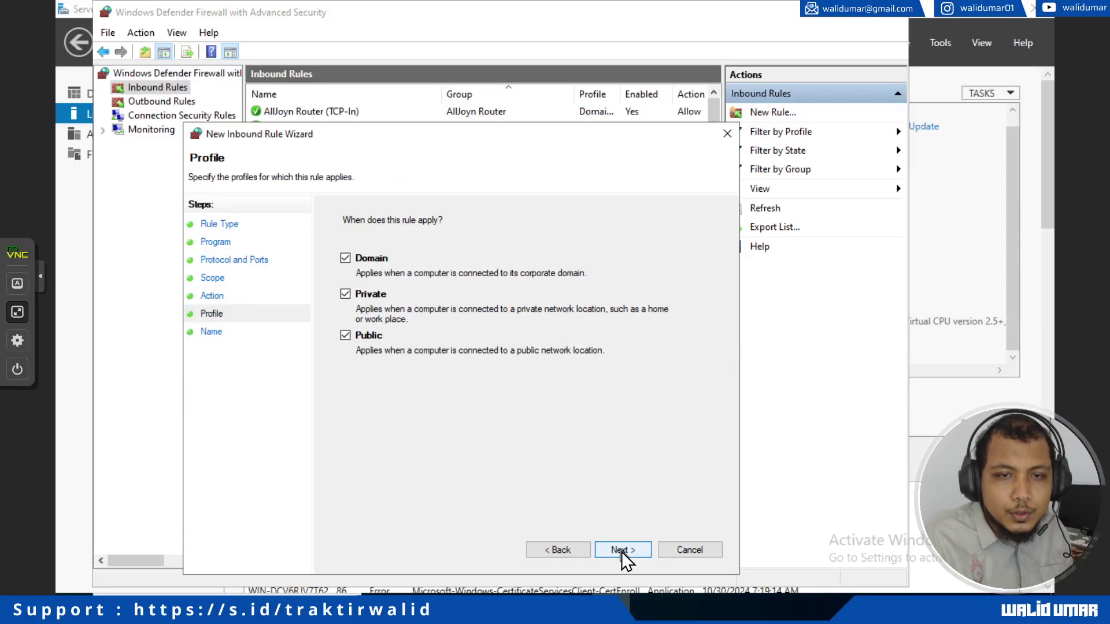
click(622, 551)
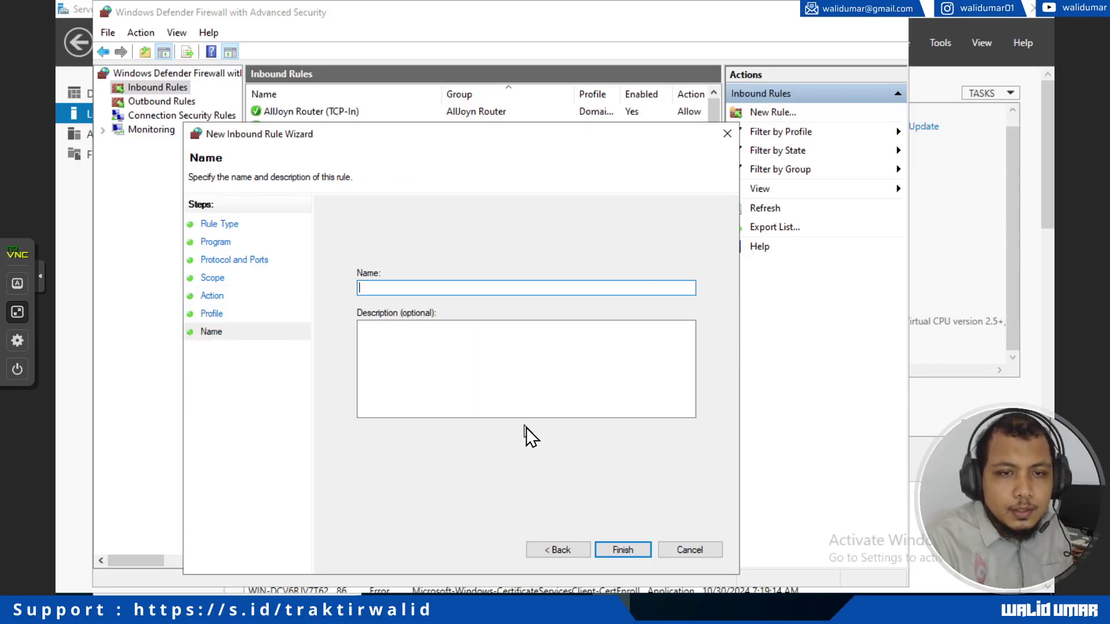
text(allow-acce)
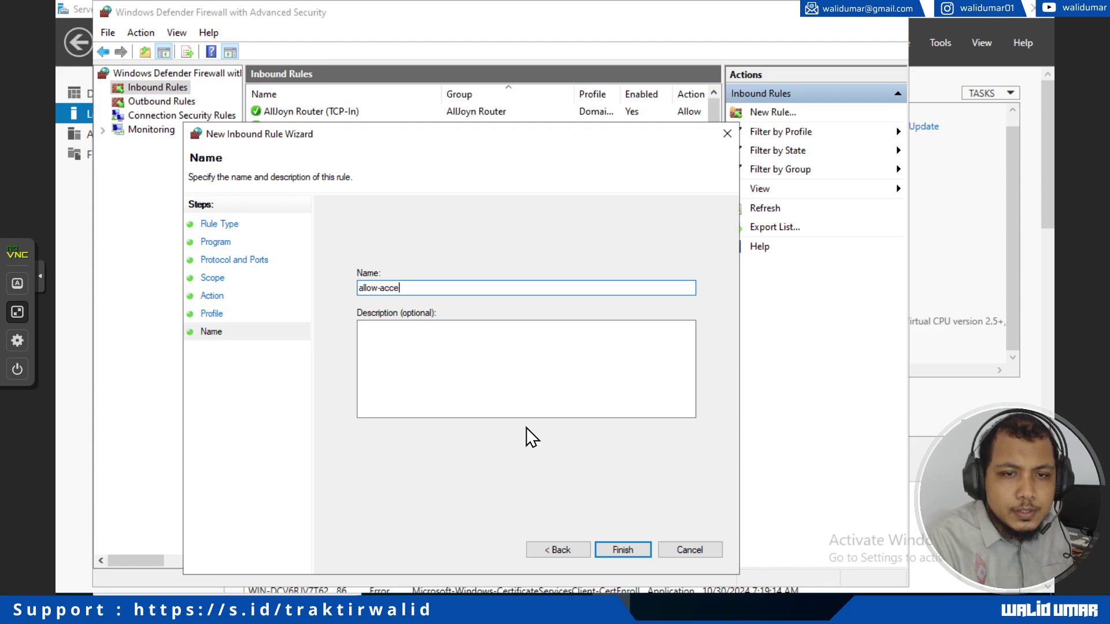
text(ss-ntp-server)
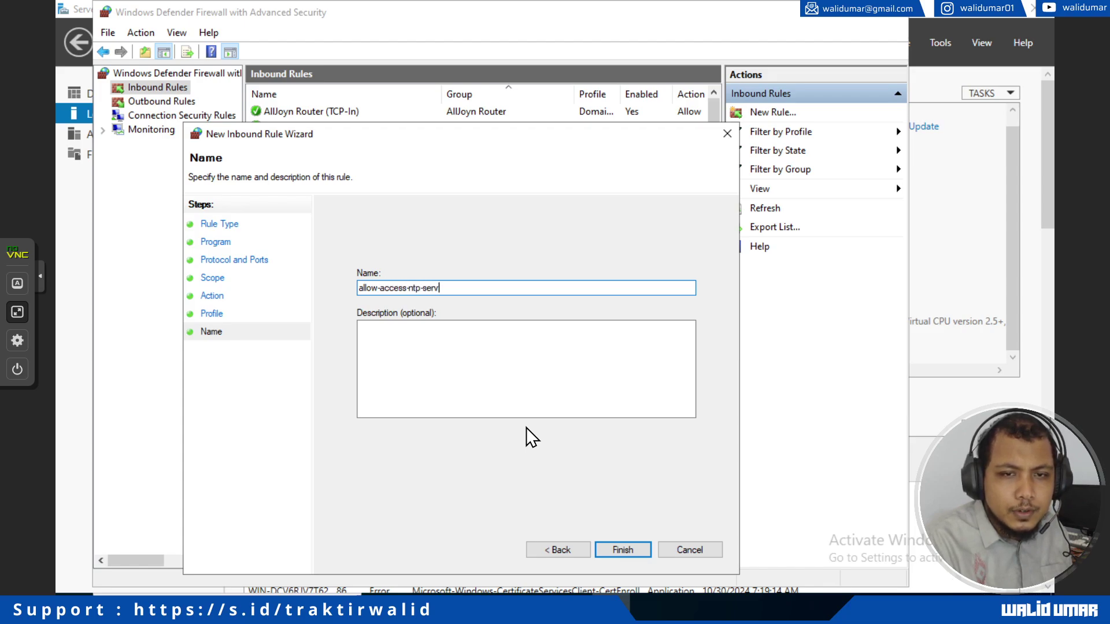
click(623, 550)
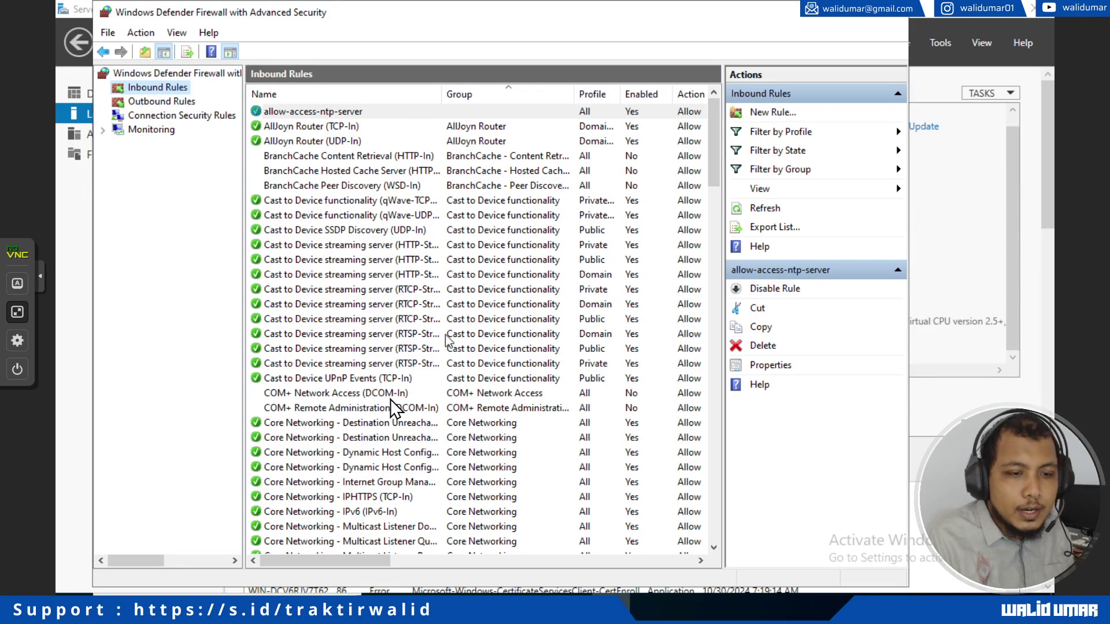
Step: Restart the server with the default restart reason
click(69, 595)
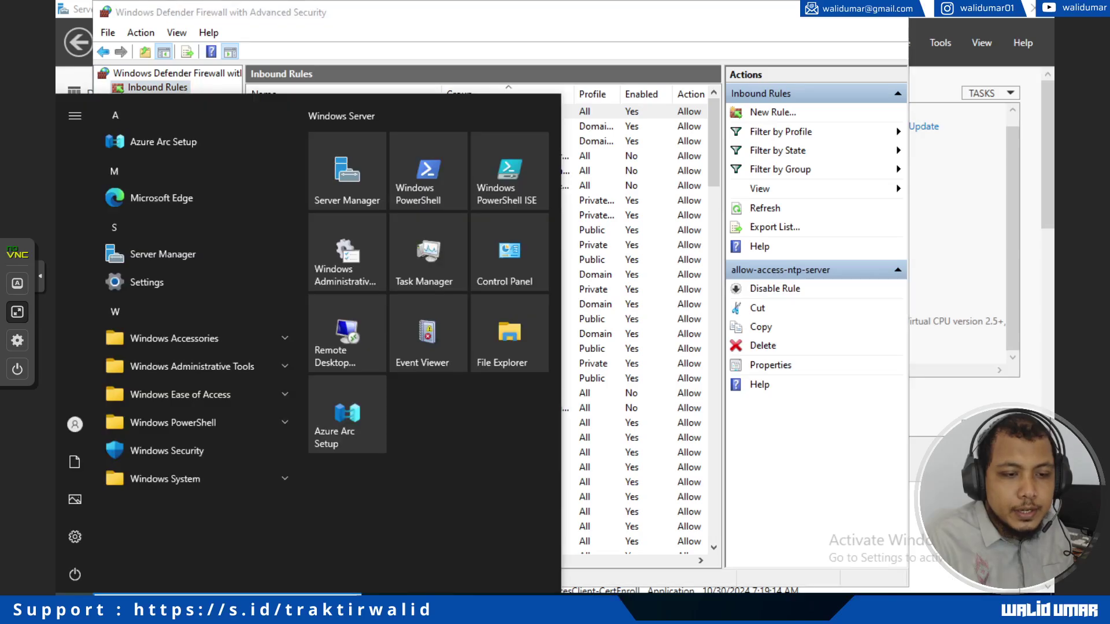
click(81, 581)
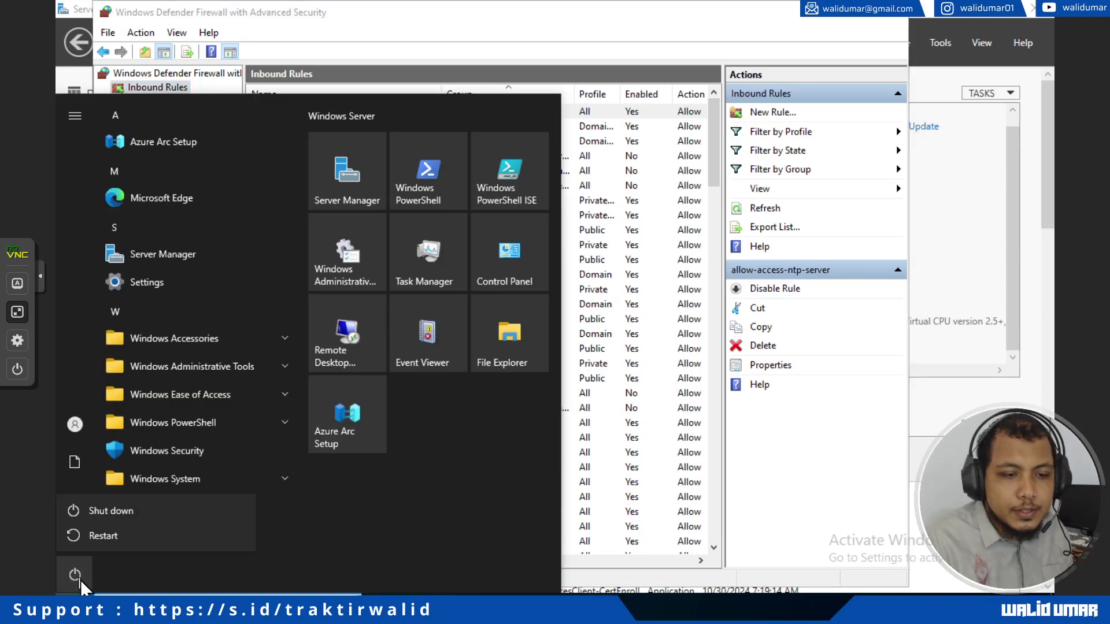
click(109, 532)
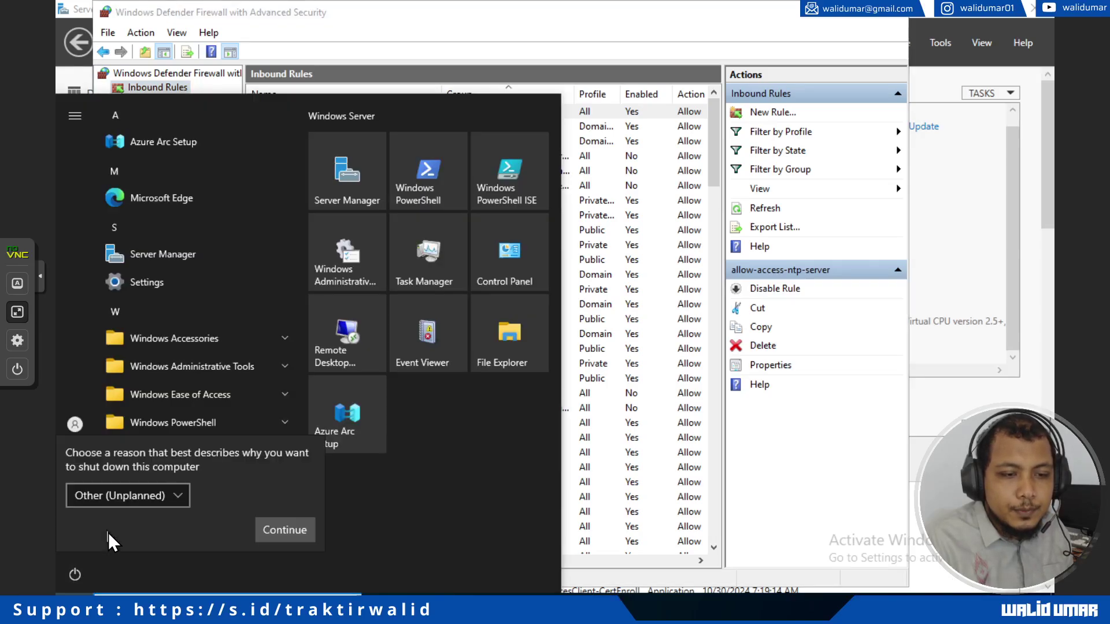
click(285, 530)
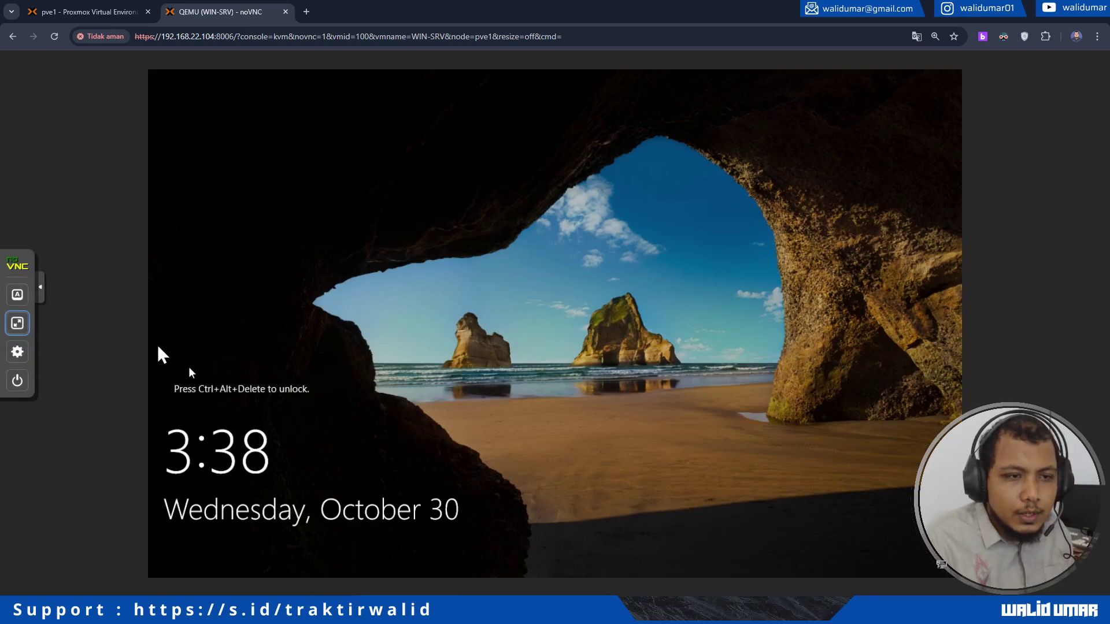
Step: Send Ctrl+Alt+Del, sign in with the Administrator password, and dismiss the Admin Center popup
click(18, 323)
click(17, 312)
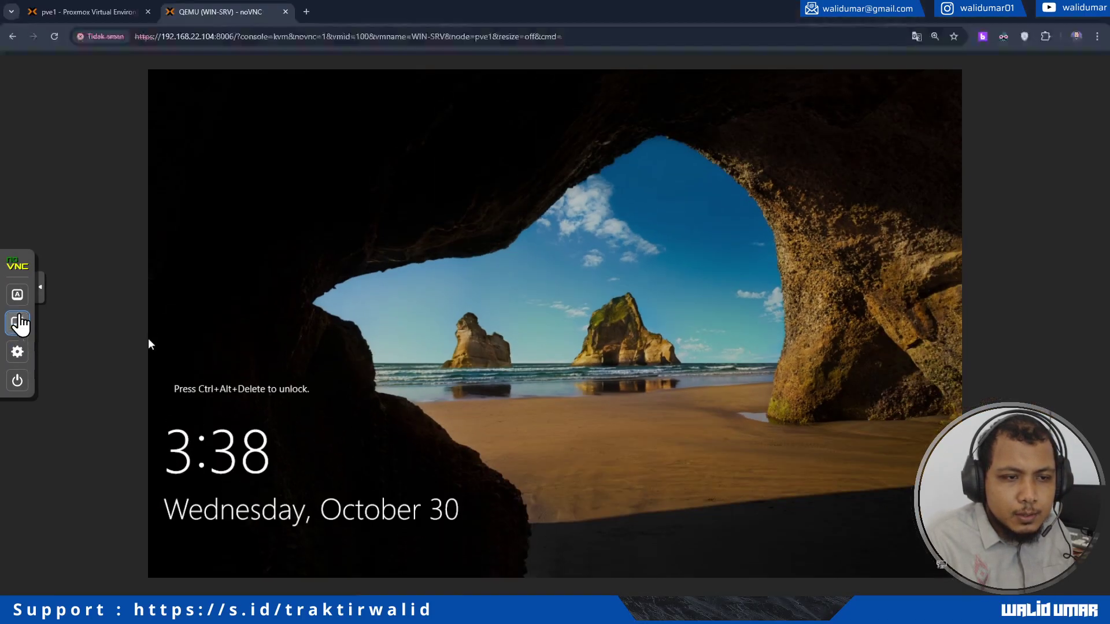
click(18, 294)
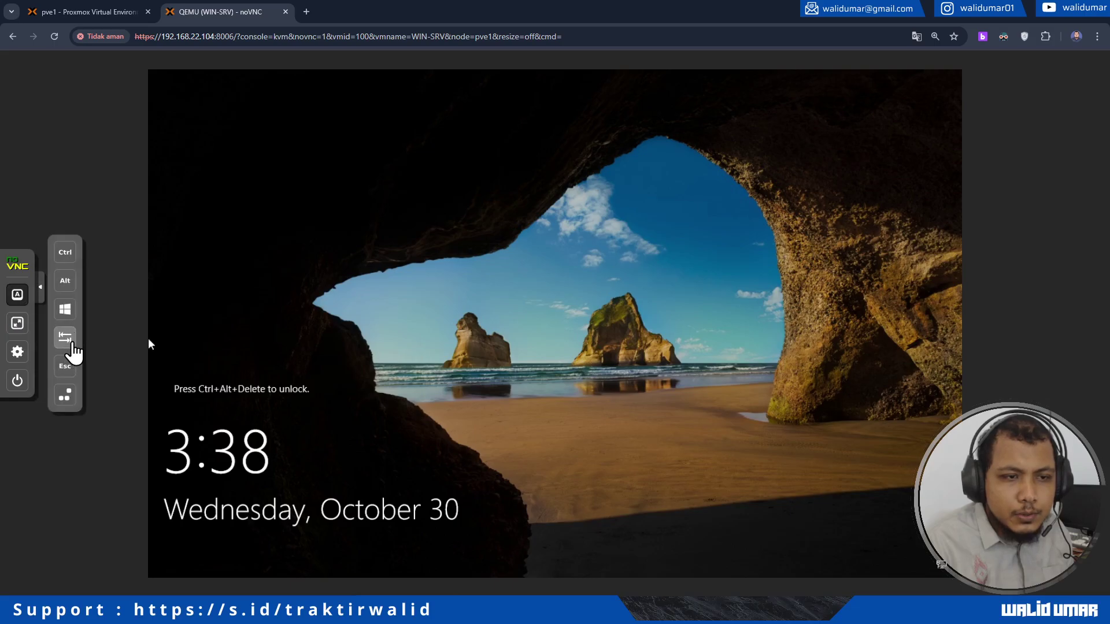
click(65, 395)
click(529, 377)
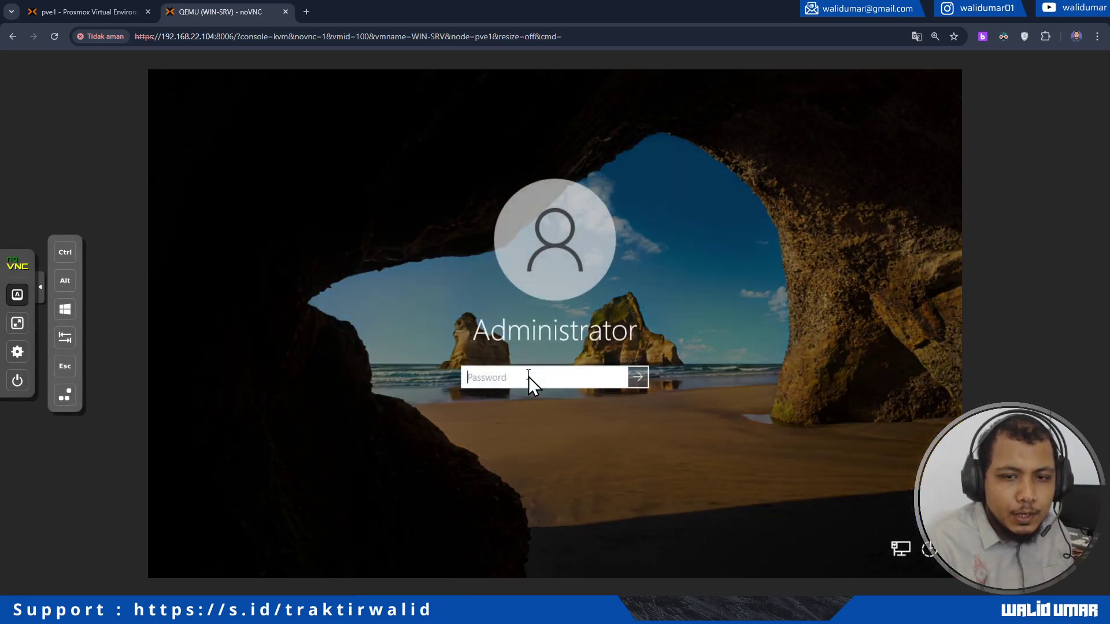
text(1234)
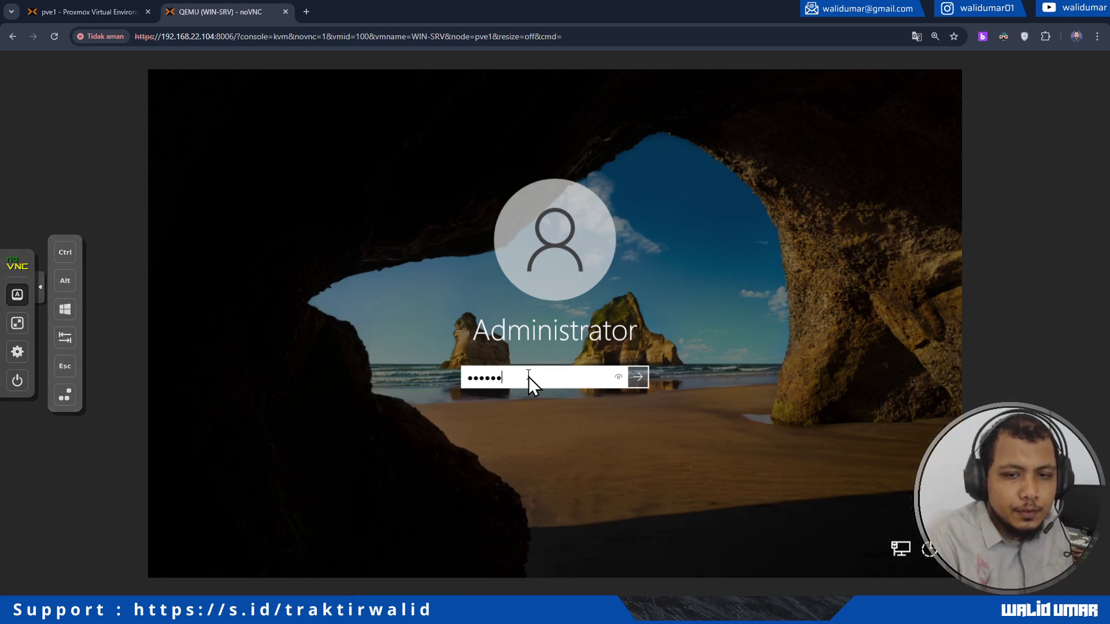
key(Return)
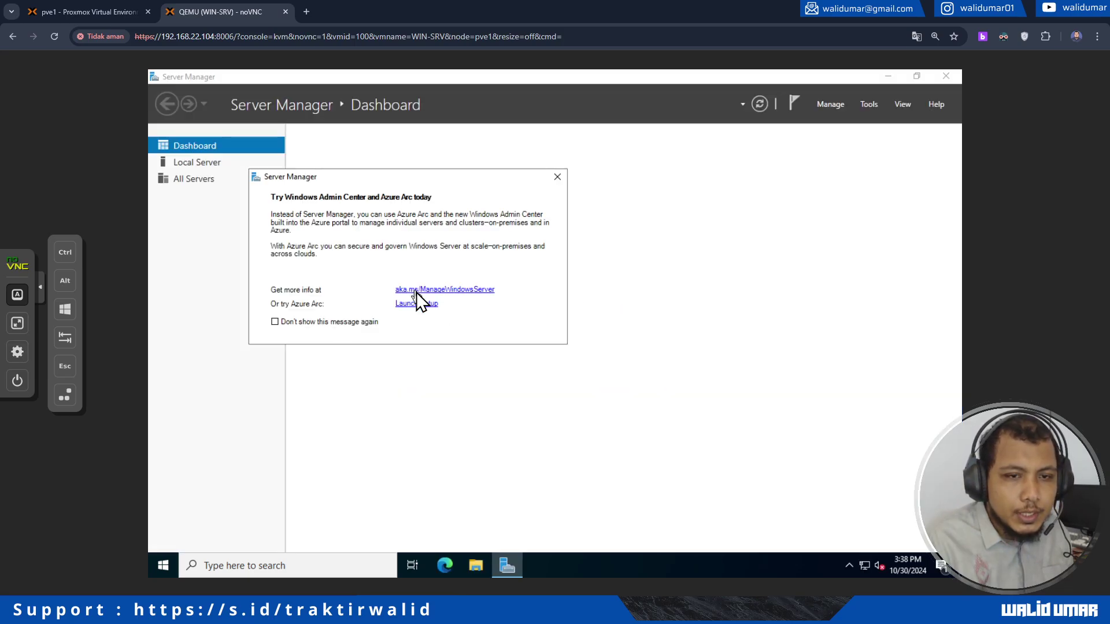
click(557, 177)
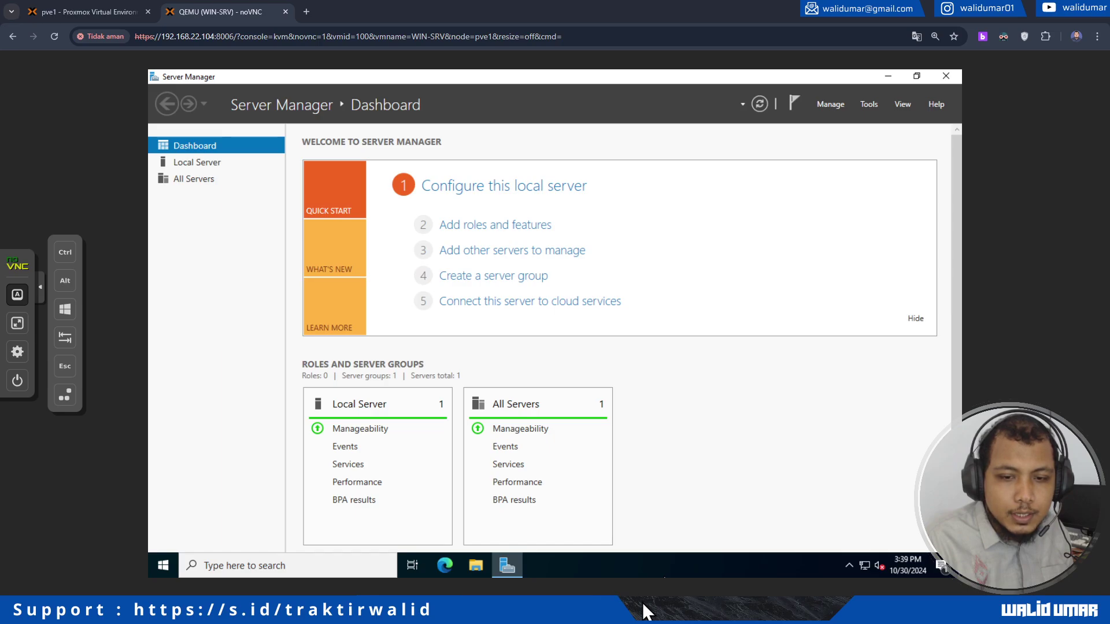
Step: From Server Manager's Local Server page, open the Ethernet adapter's connection details
click(163, 565)
click(528, 433)
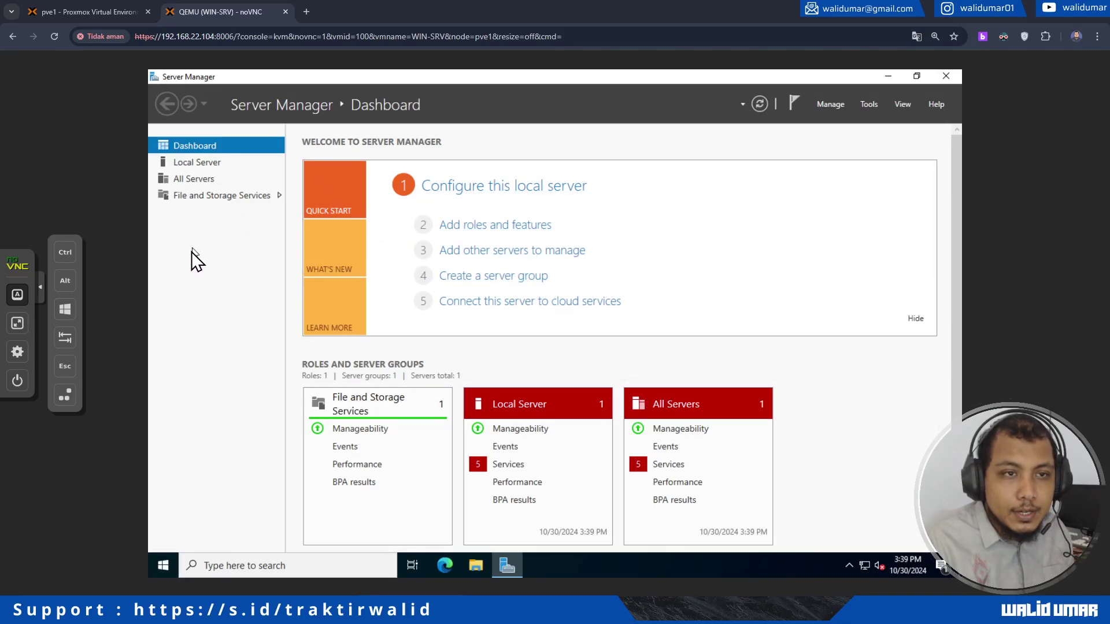
click(168, 300)
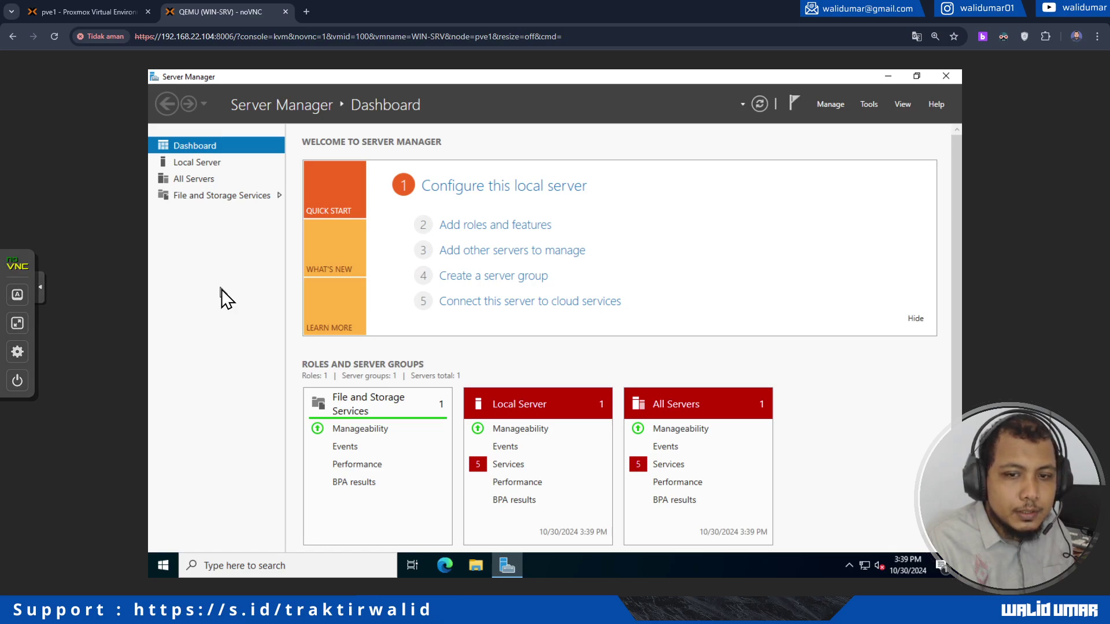
click(206, 161)
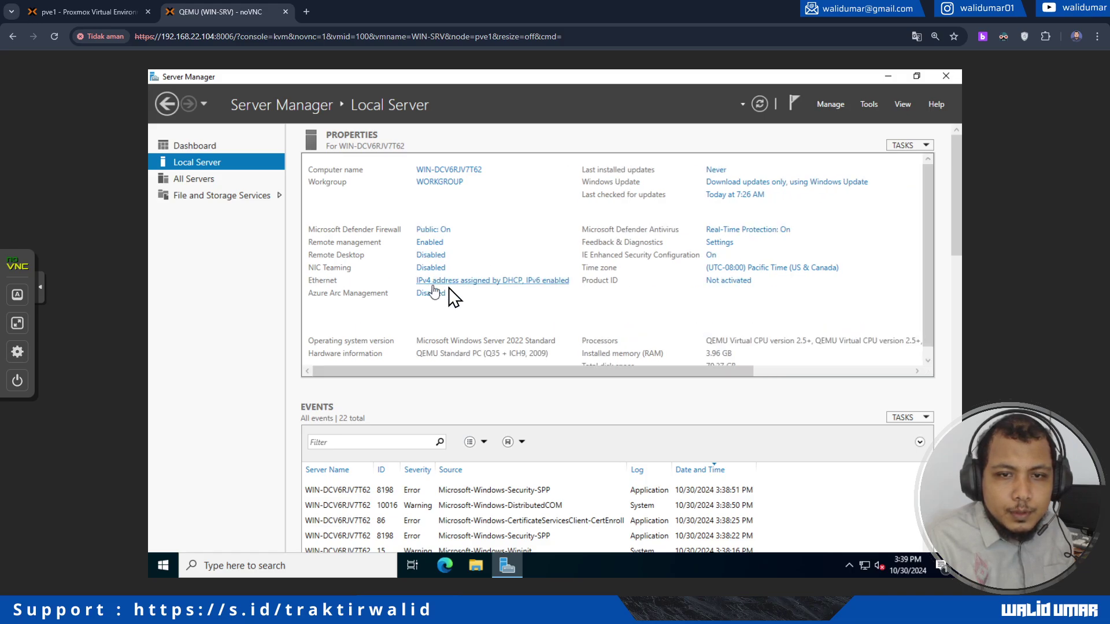
click(492, 283)
double_click(409, 235)
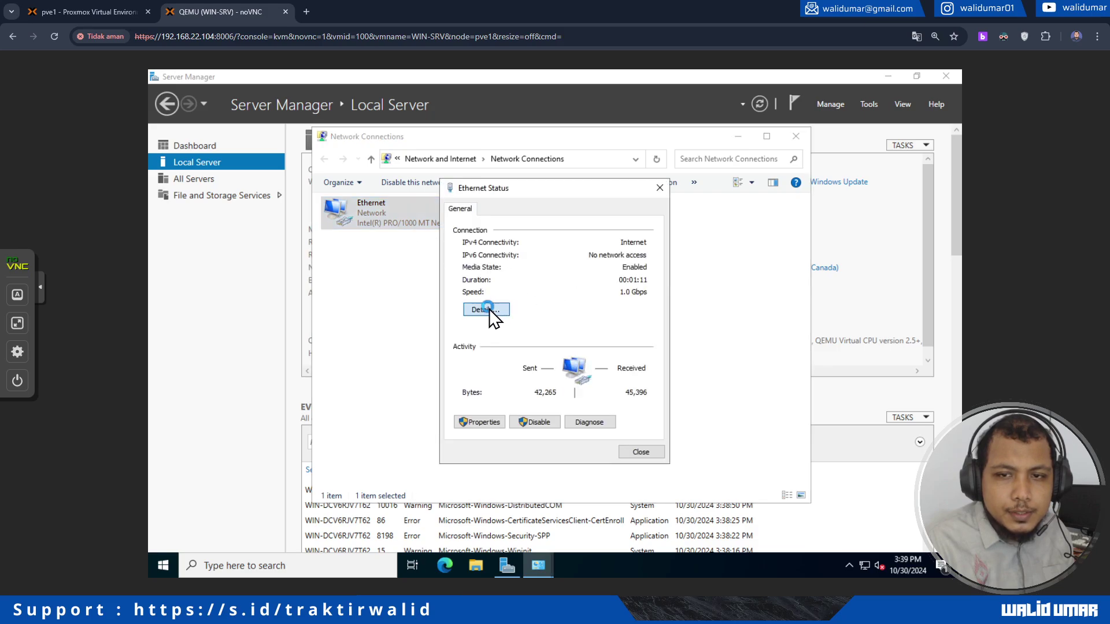
click(488, 311)
Step: Point out the server's IPv4 address 192.168.22.12 in the details list
click(611, 303)
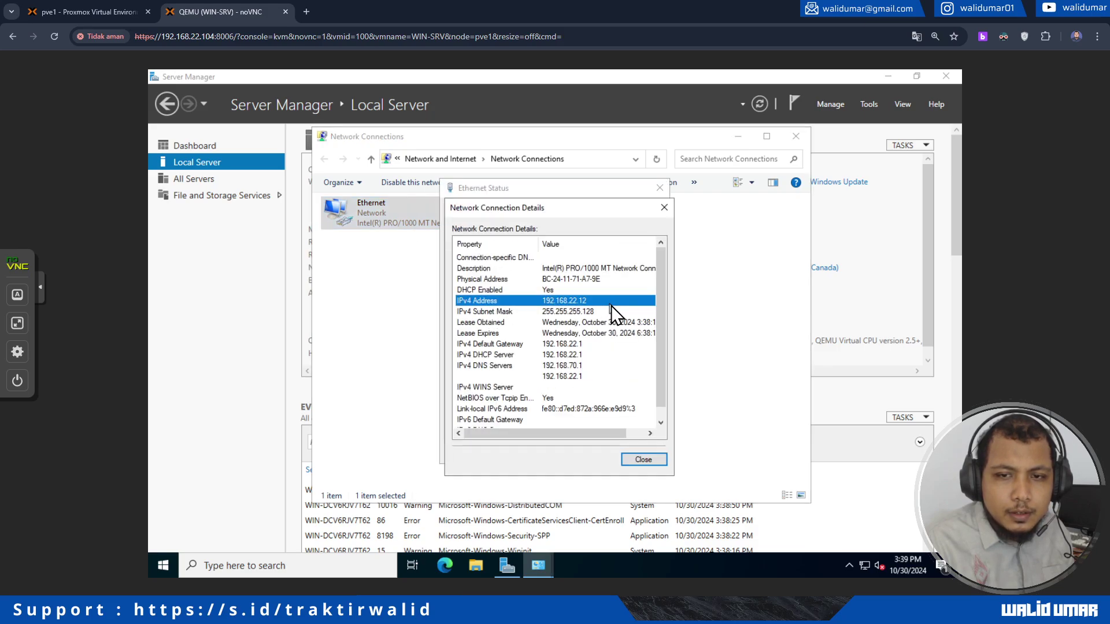
click(593, 321)
click(579, 342)
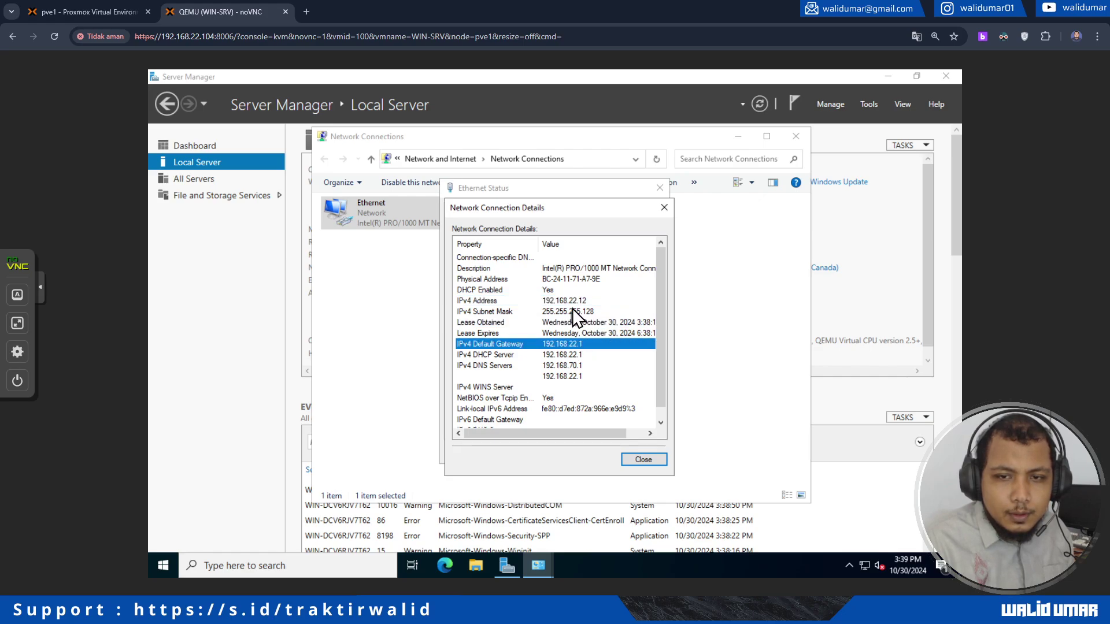
click(573, 305)
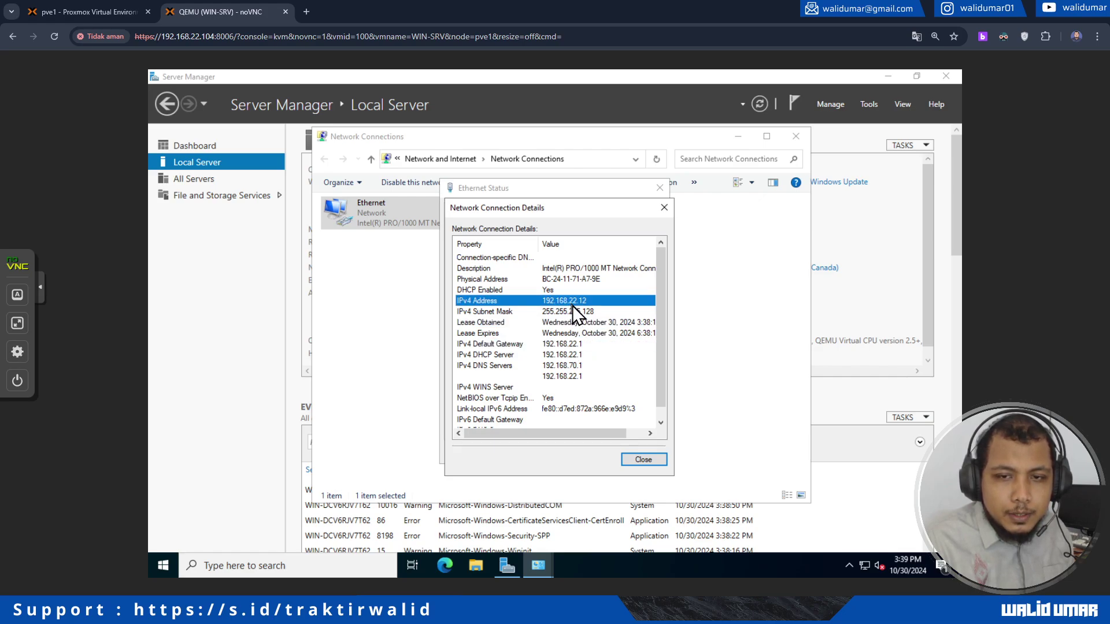
click(573, 324)
click(576, 302)
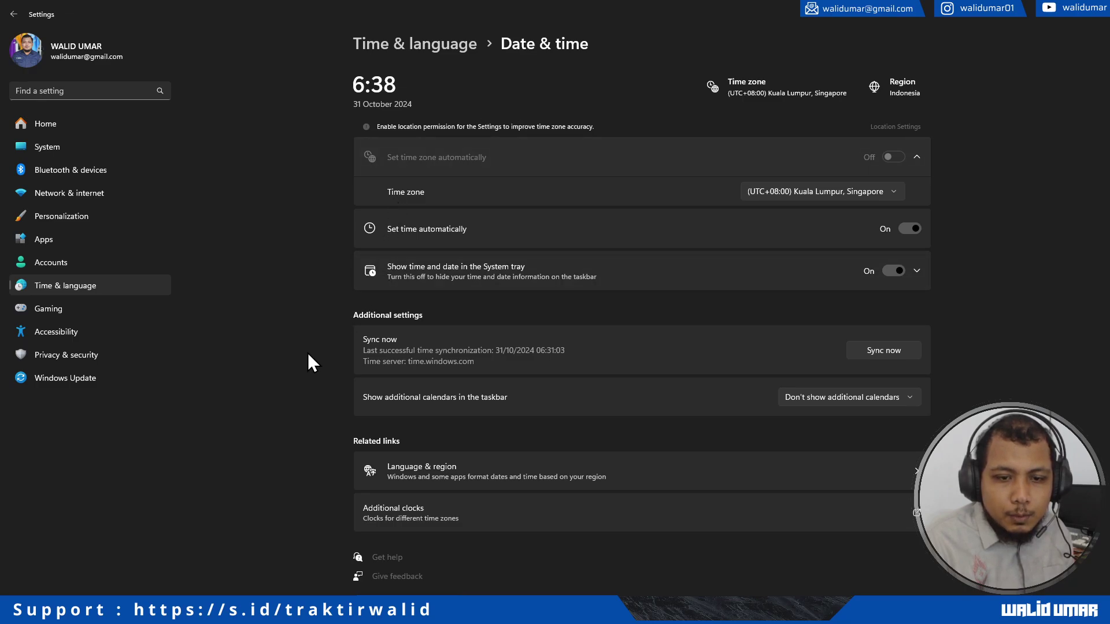
Step: Open the Internet Time server settings in the classic Date and Time dialog
click(440, 512)
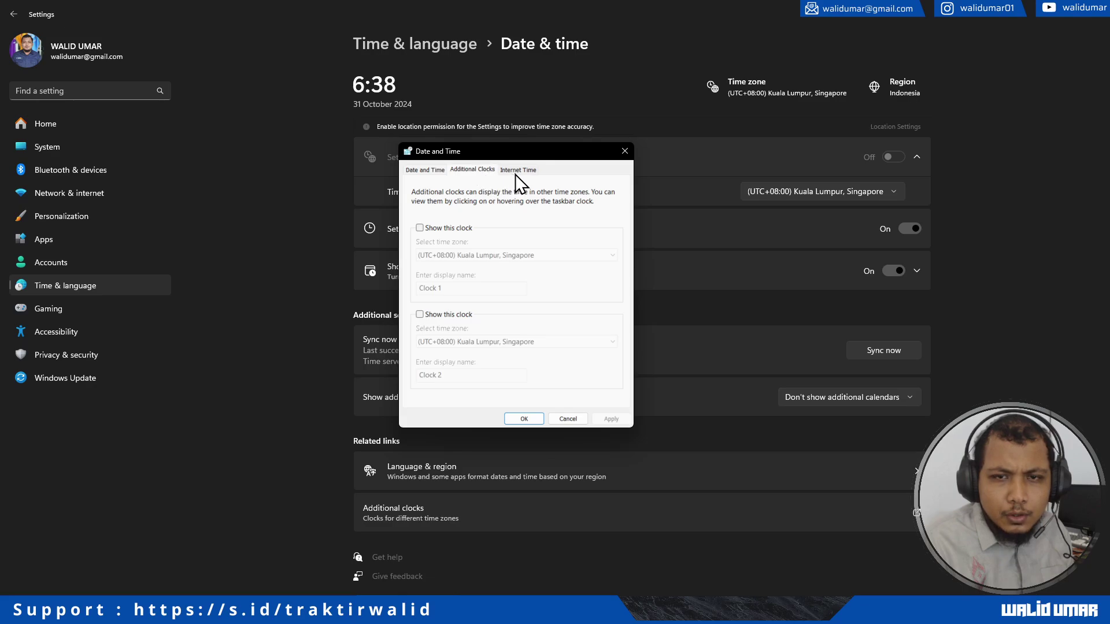
click(434, 169)
click(471, 169)
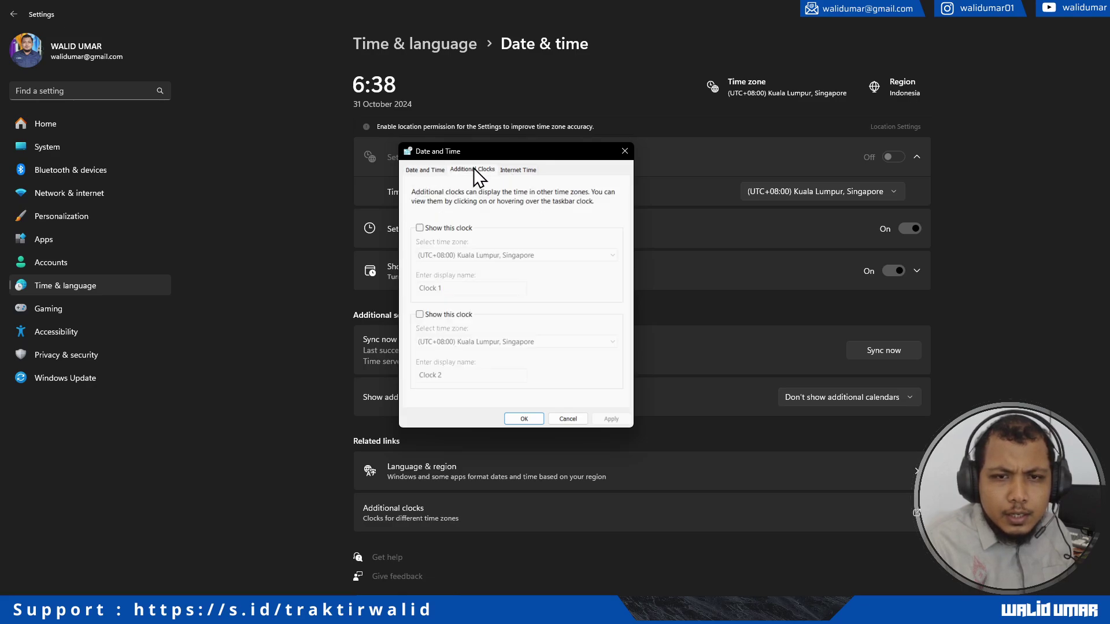
click(521, 170)
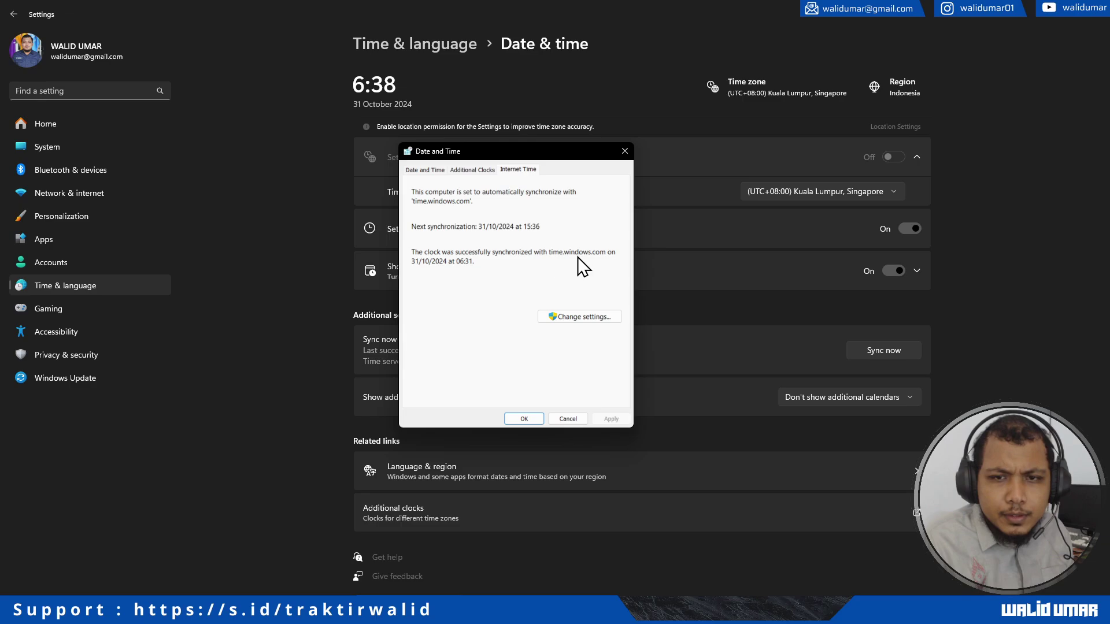
click(585, 319)
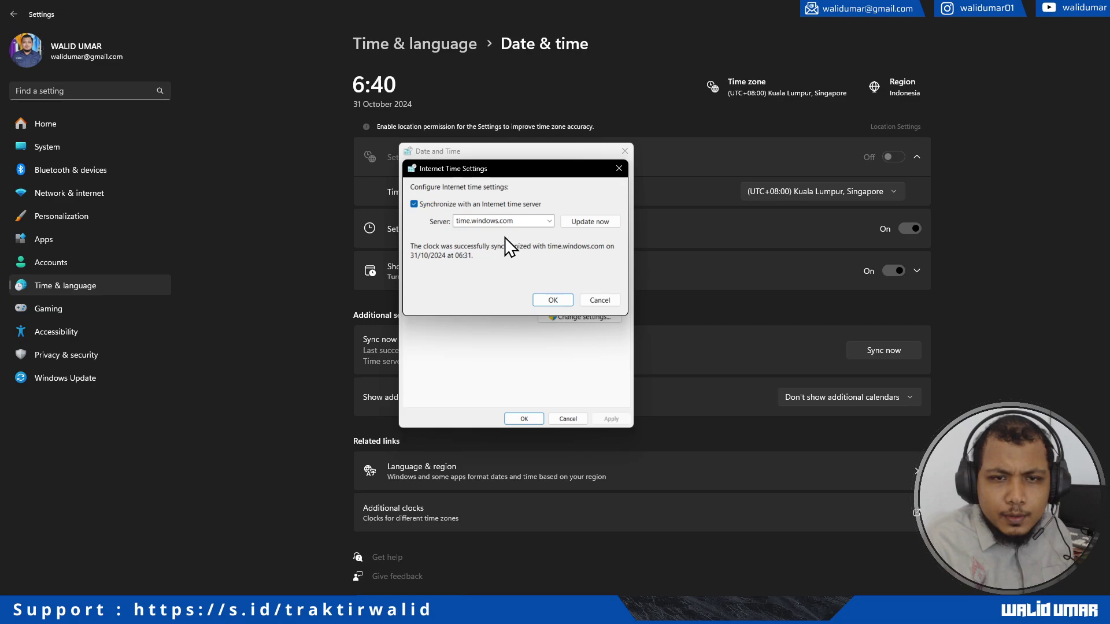
Step: Replace time.windows.com with the server address 192.168.22.12, after checking the IP on the server console
double_click(496, 222)
text(1)
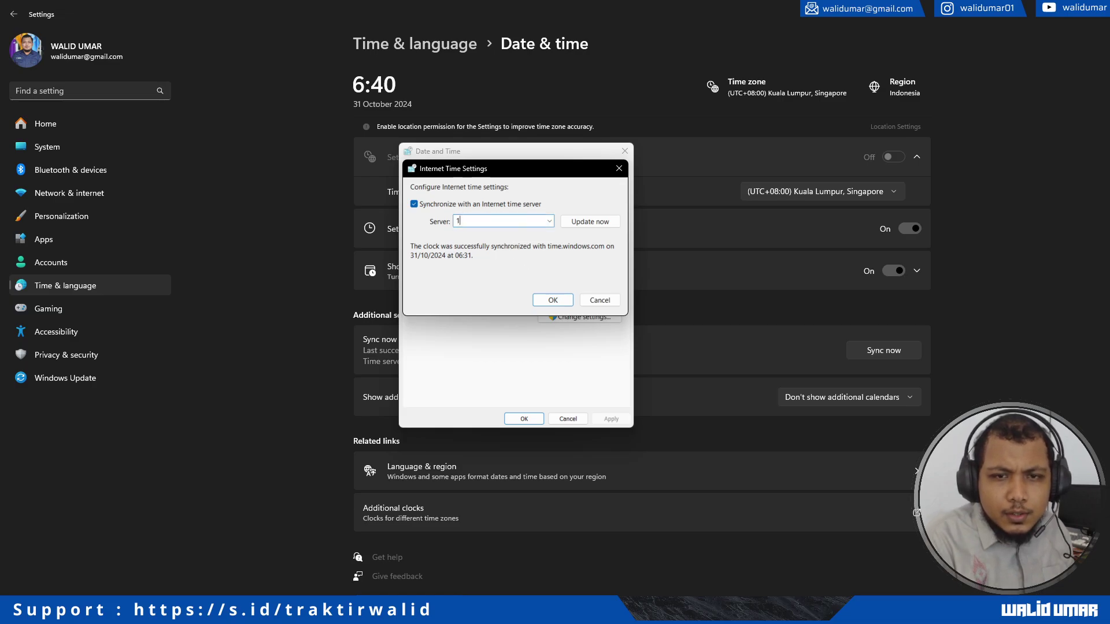
text(92.168.22)
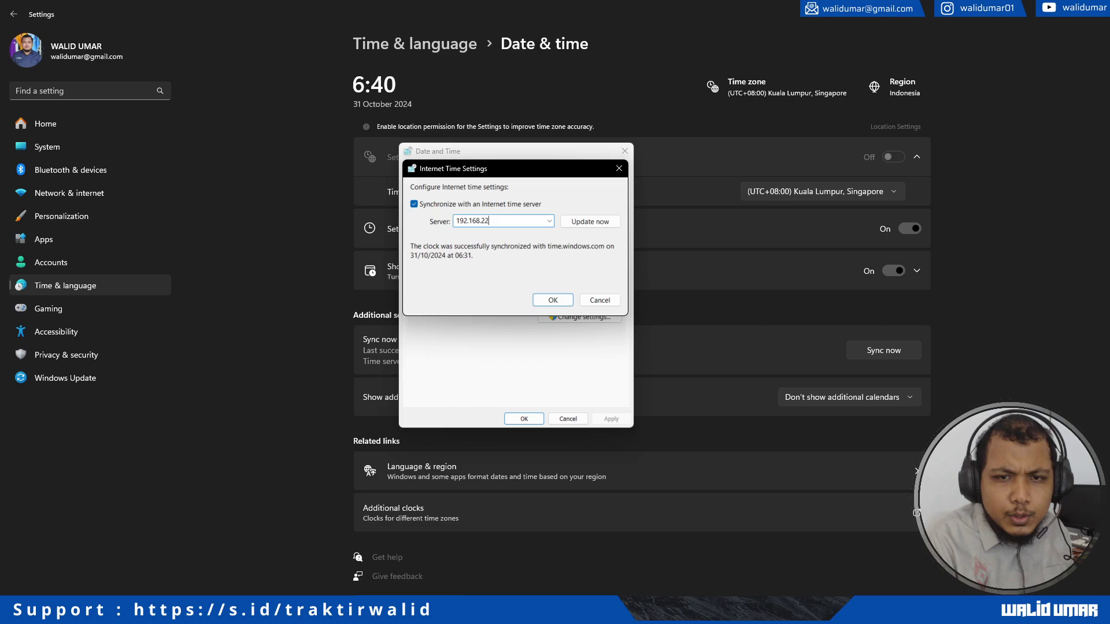
text(.)
click(116, 610)
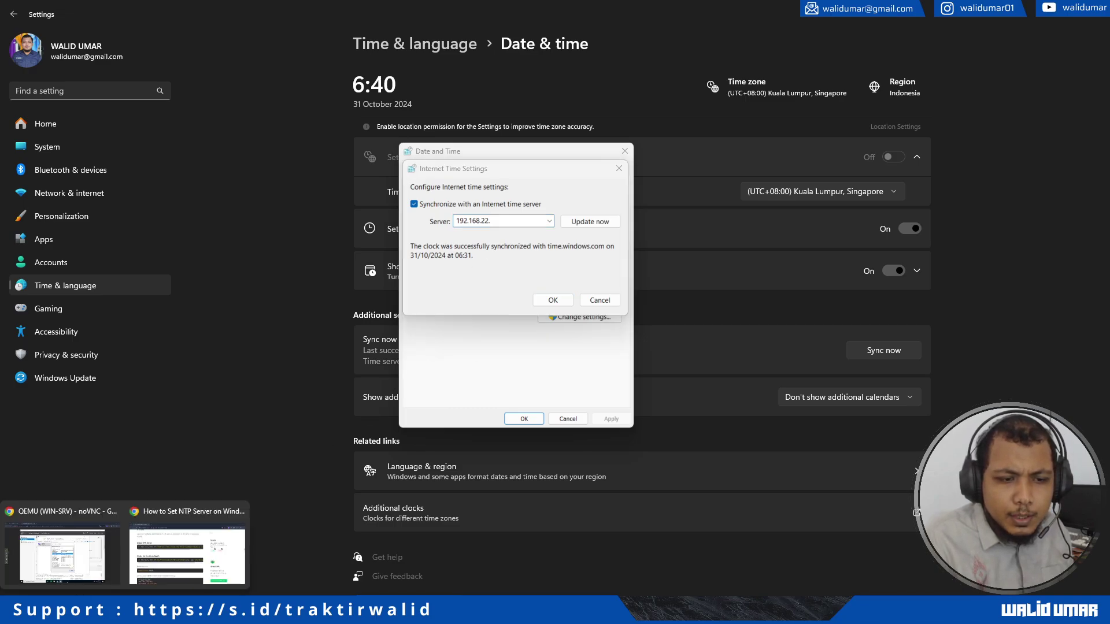
click(111, 561)
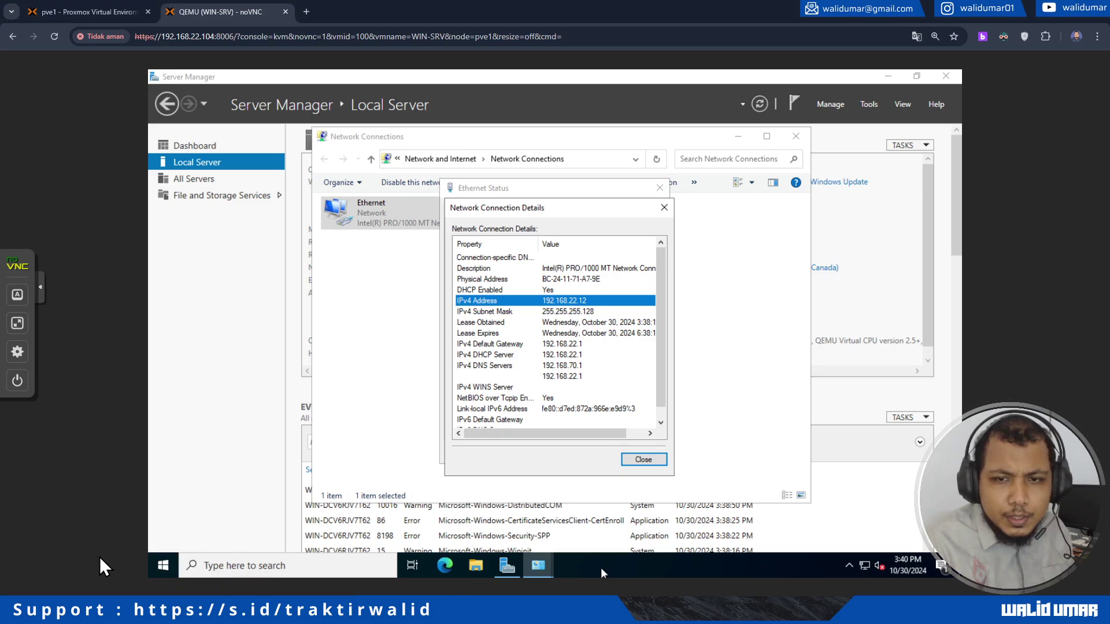
click(506, 565)
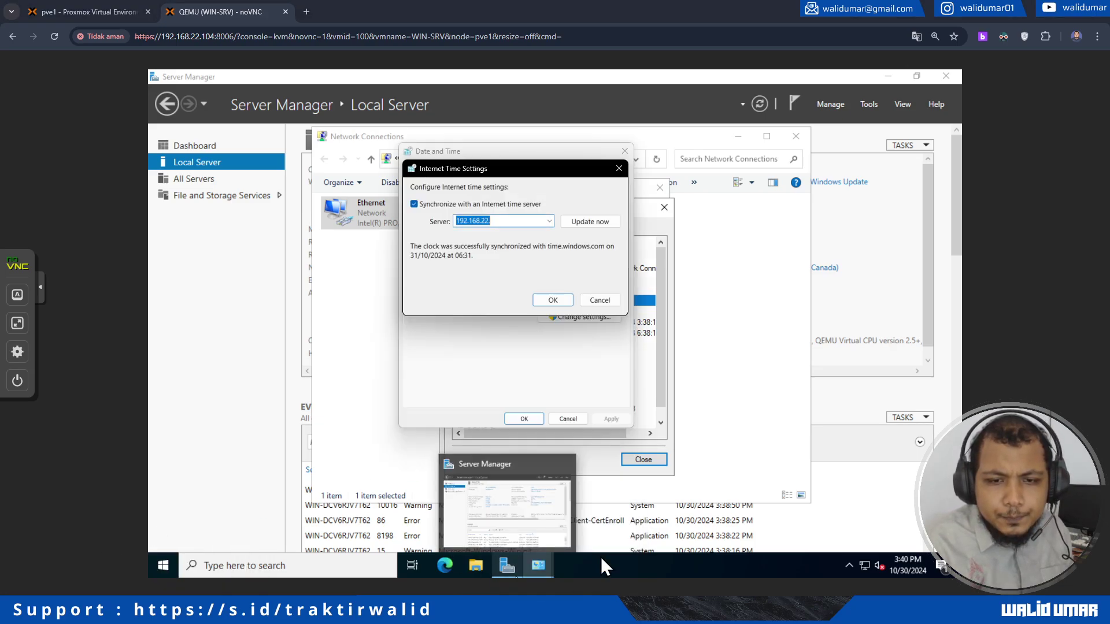
drag(523, 192, 747, 301)
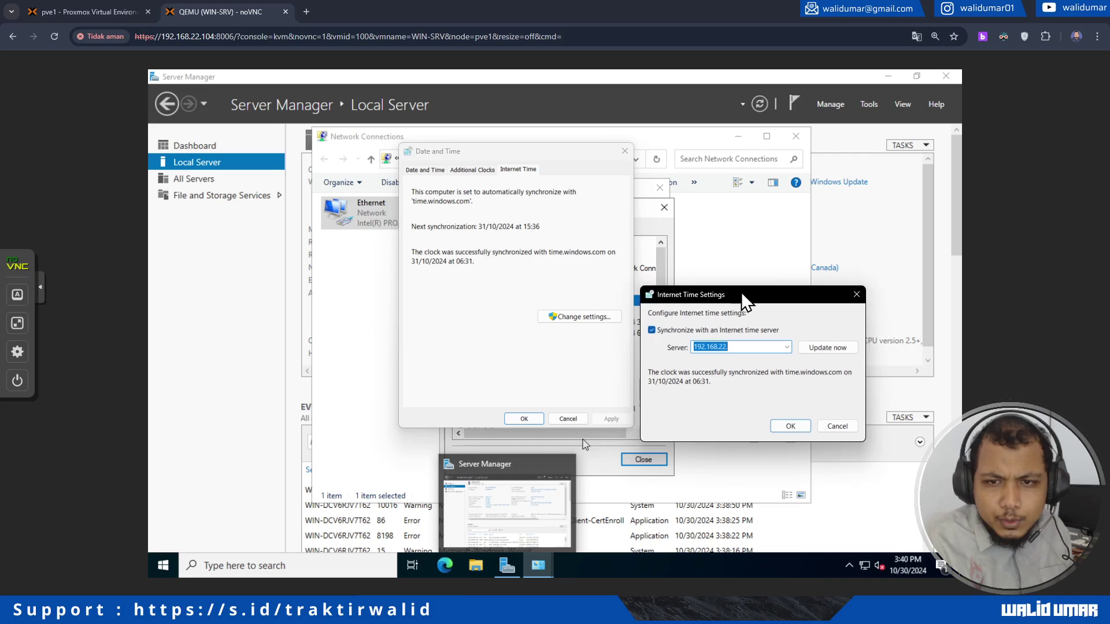
click(746, 345)
text(12)
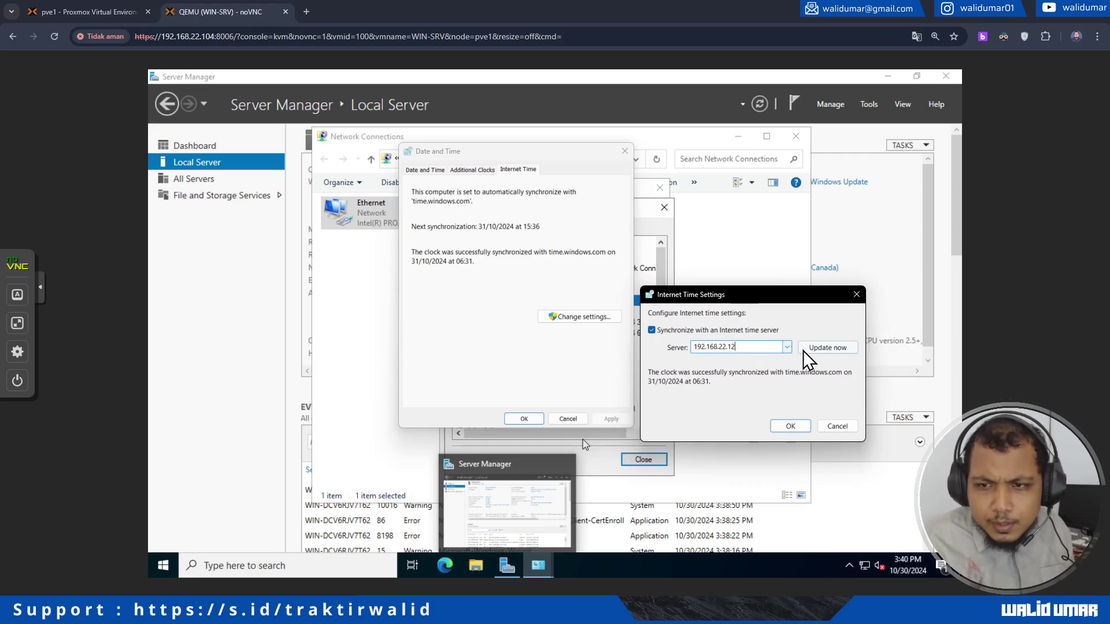
Step: Sync with 192.168.22.12 now, save, and close the date/time and network dialogs
click(824, 348)
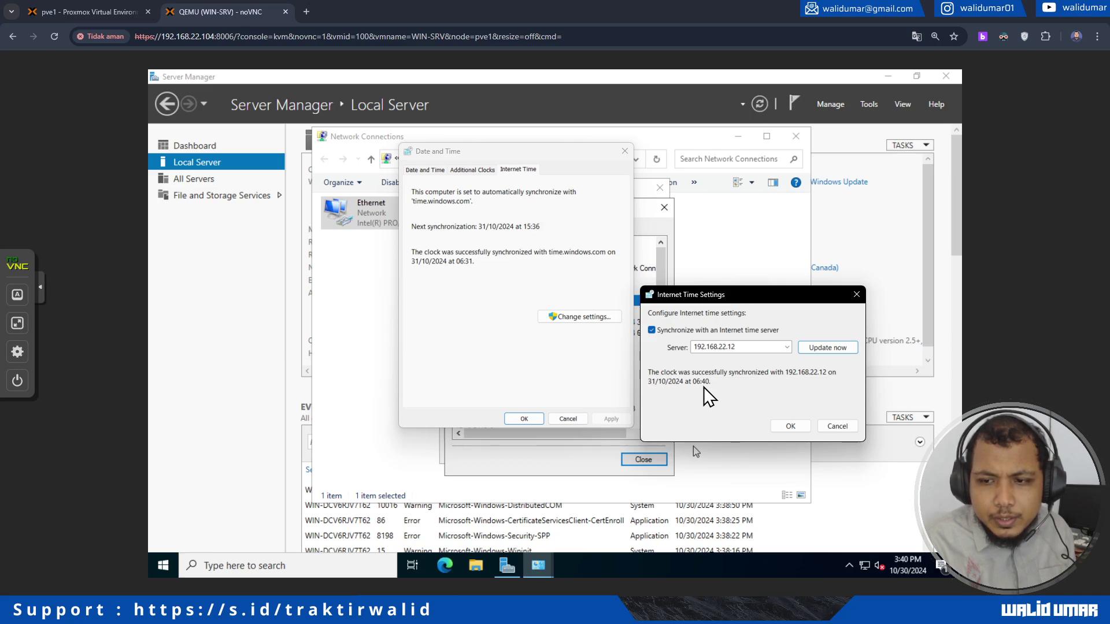
click(791, 426)
click(524, 419)
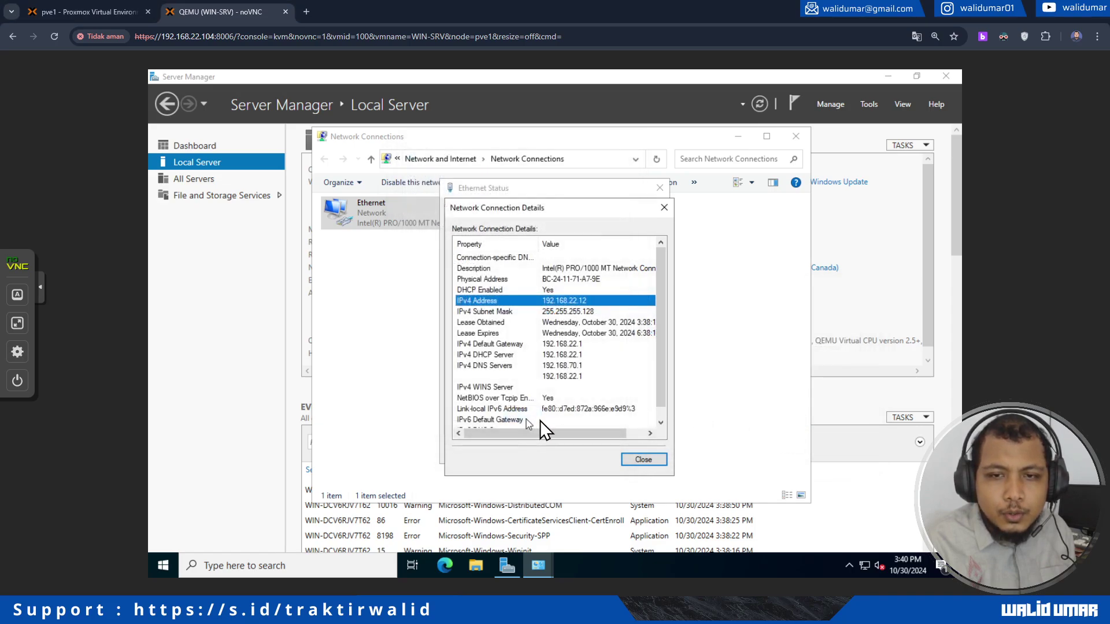
click(644, 460)
click(641, 453)
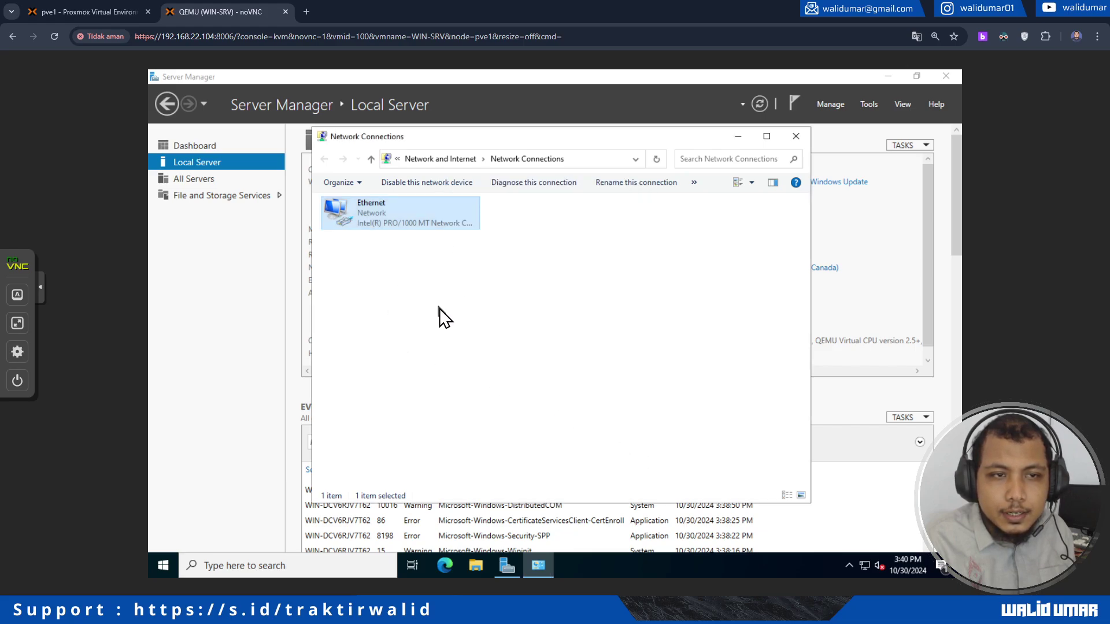
Step: Sync the Windows 11 clock and verify the Internet Time server is 192.168.22.12
click(440, 307)
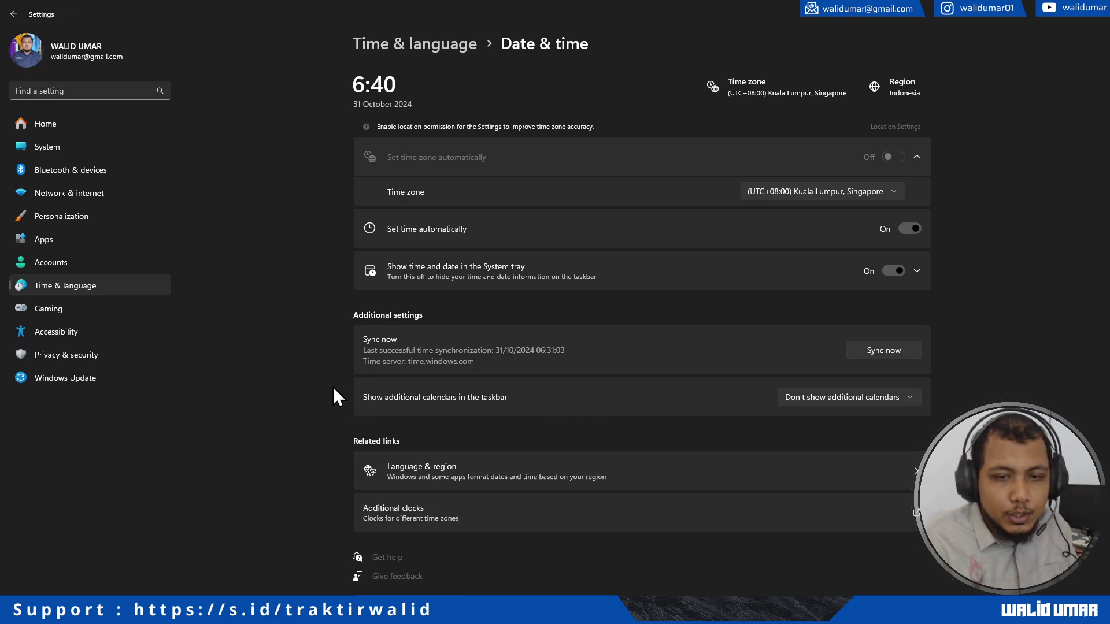
click(871, 347)
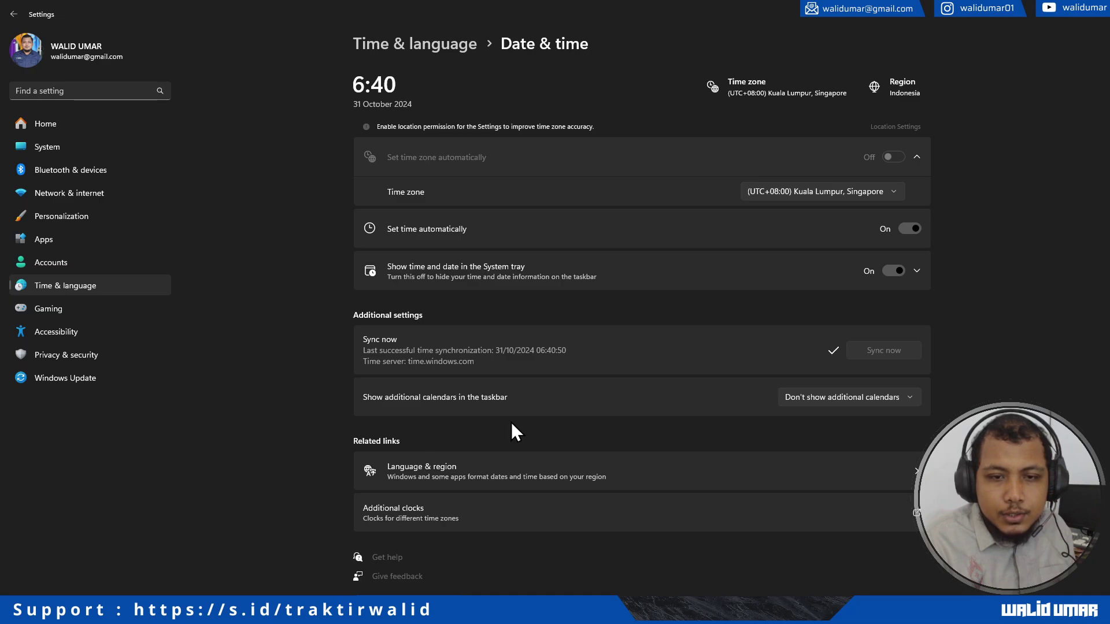
click(466, 520)
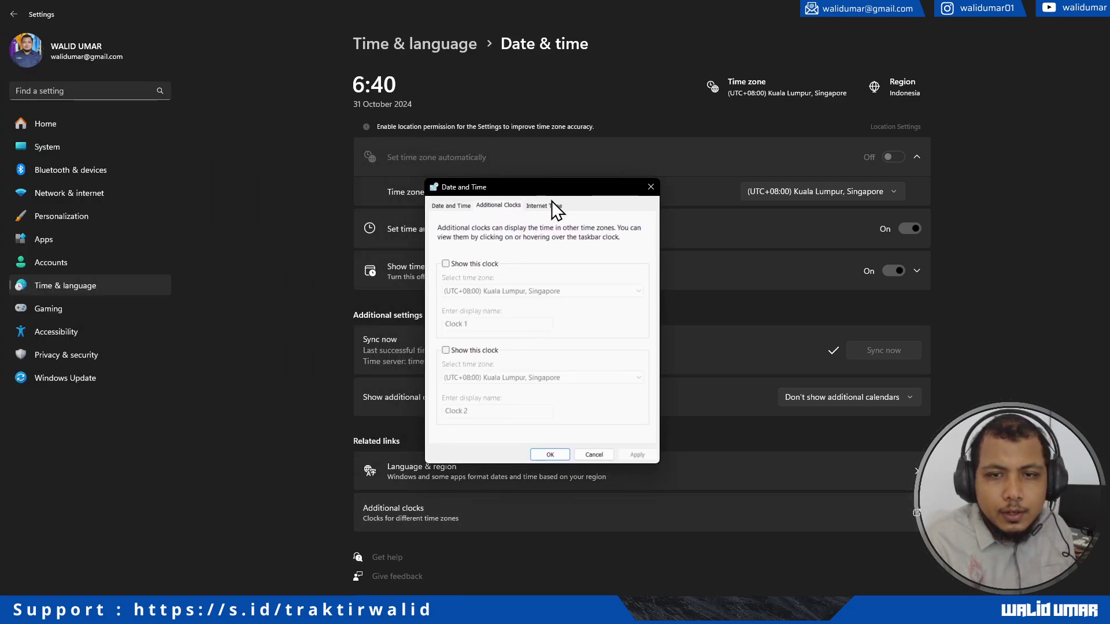
click(552, 206)
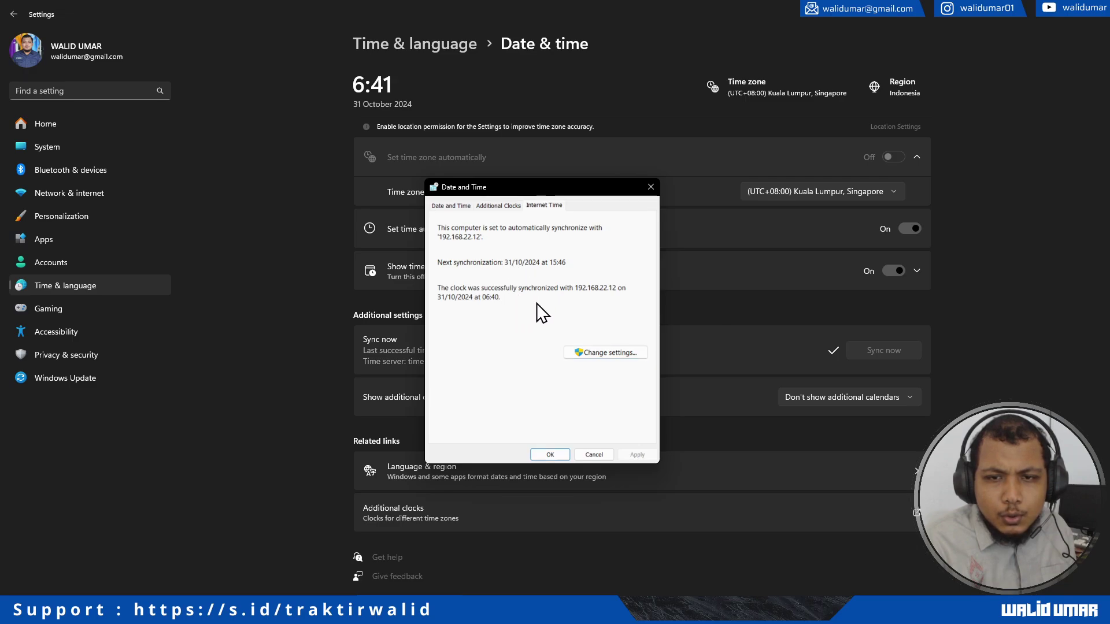
click(598, 354)
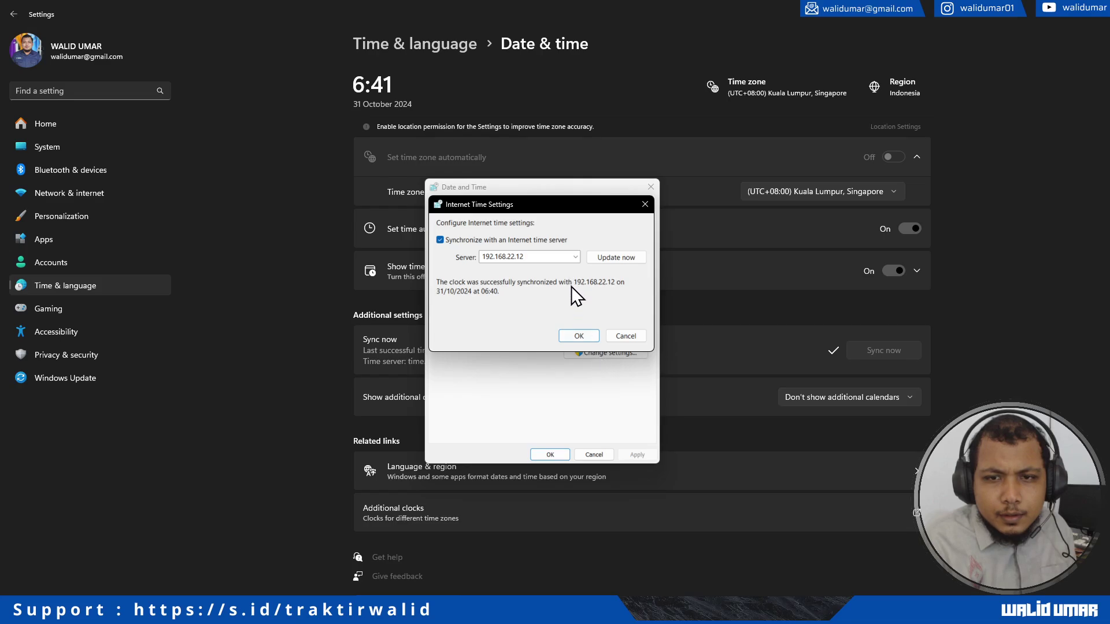
drag(549, 257, 488, 256)
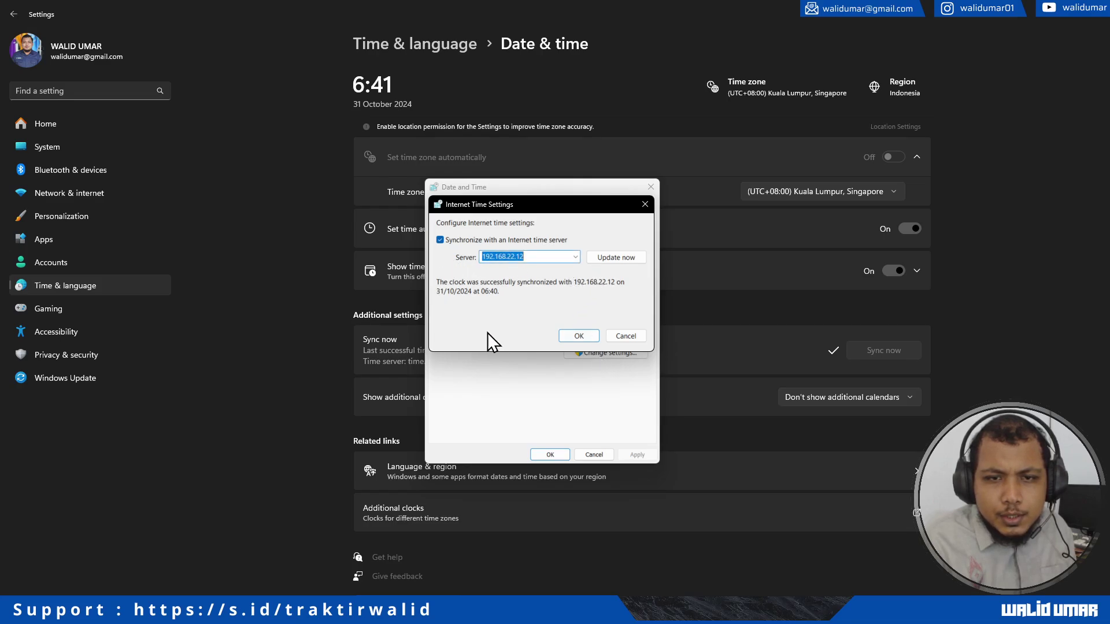
Step: Cancel both Date and Time dialogs without changes and close the server's Network Connections window
click(623, 340)
click(591, 456)
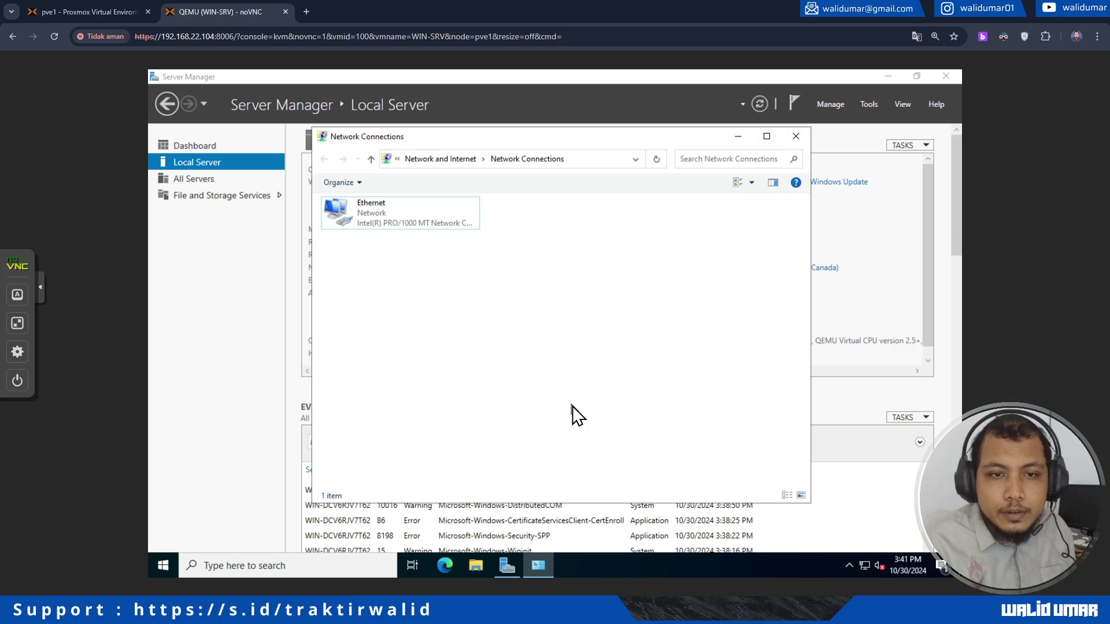
click(789, 143)
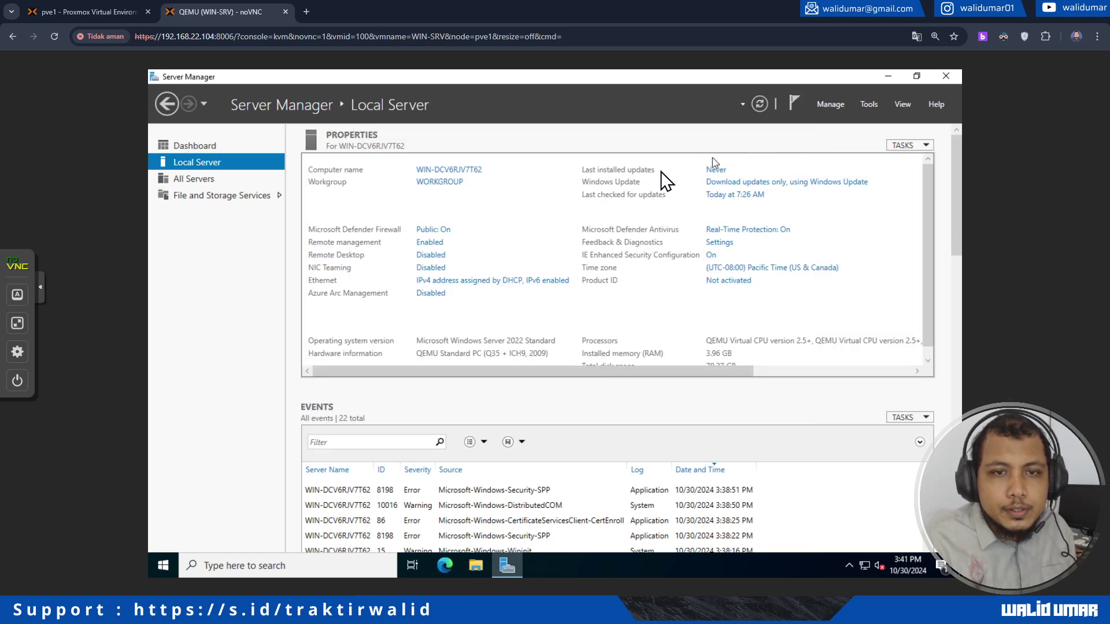